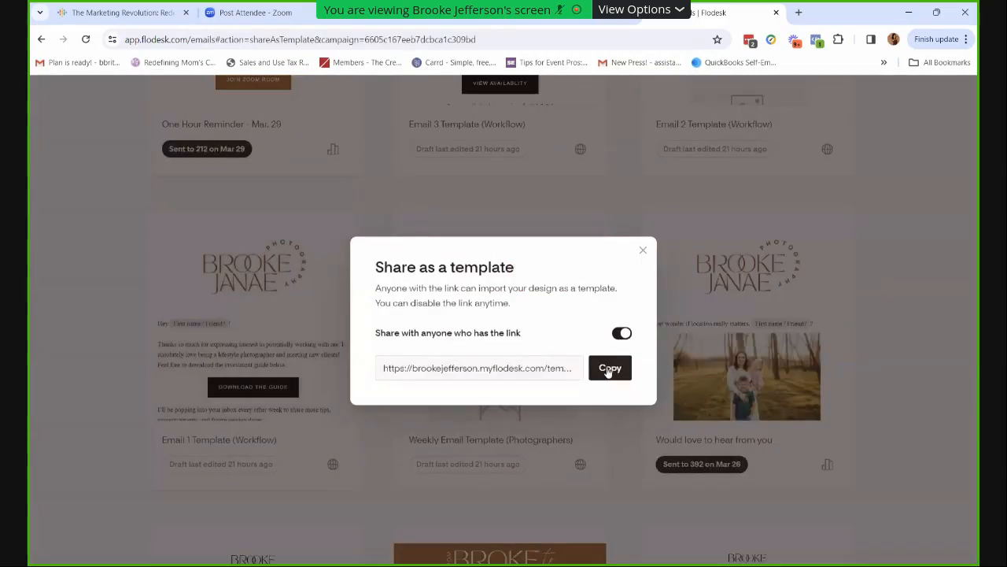
- Copy the template sharing link for Email 1 Template (Workflow) and return to the email list
click(610, 367)
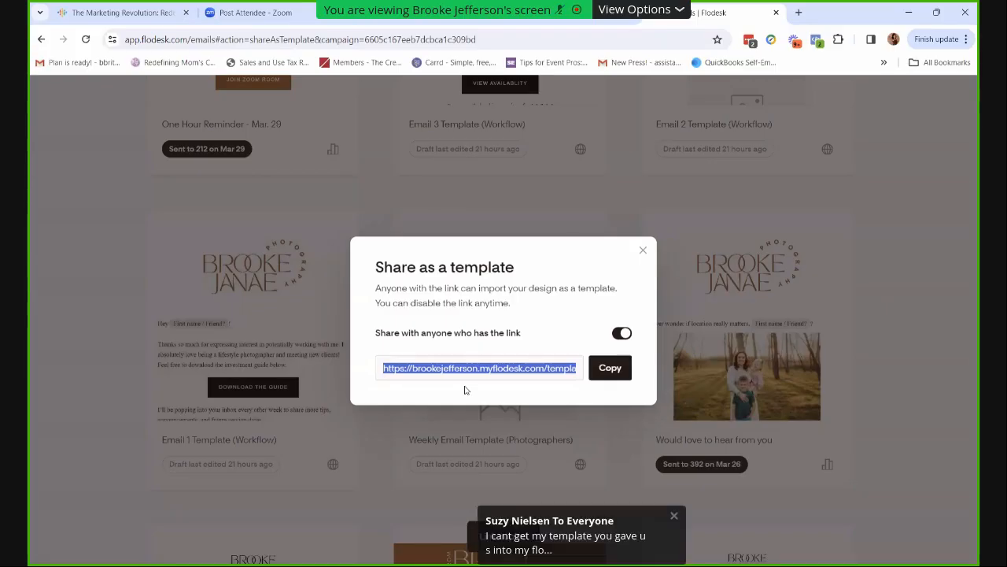
key(Escape)
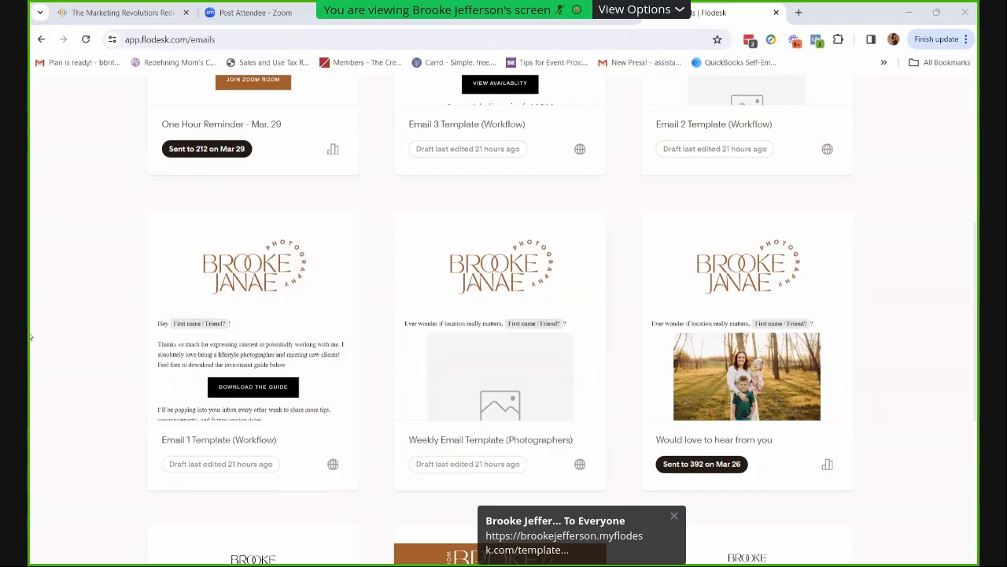
click(253, 314)
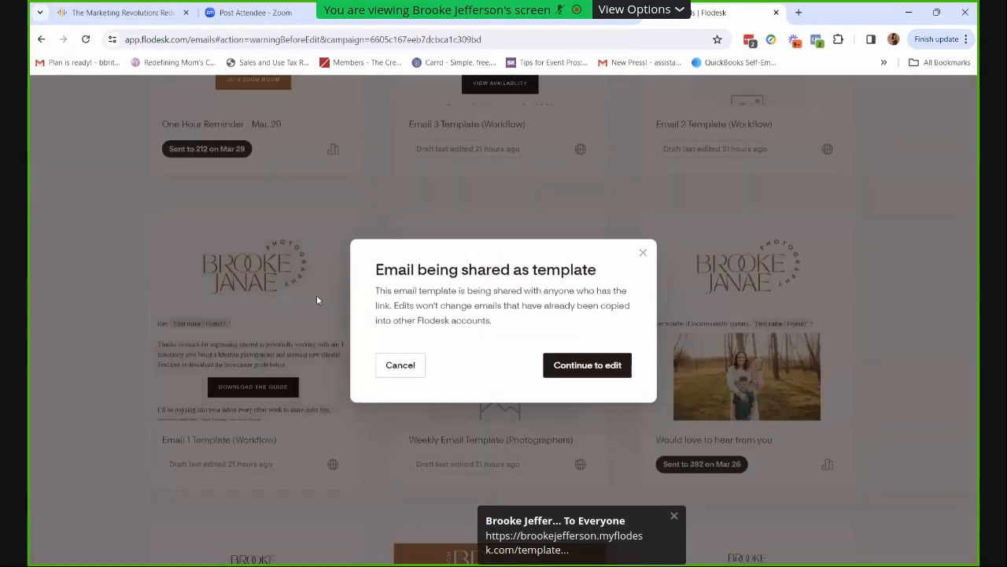
click(329, 230)
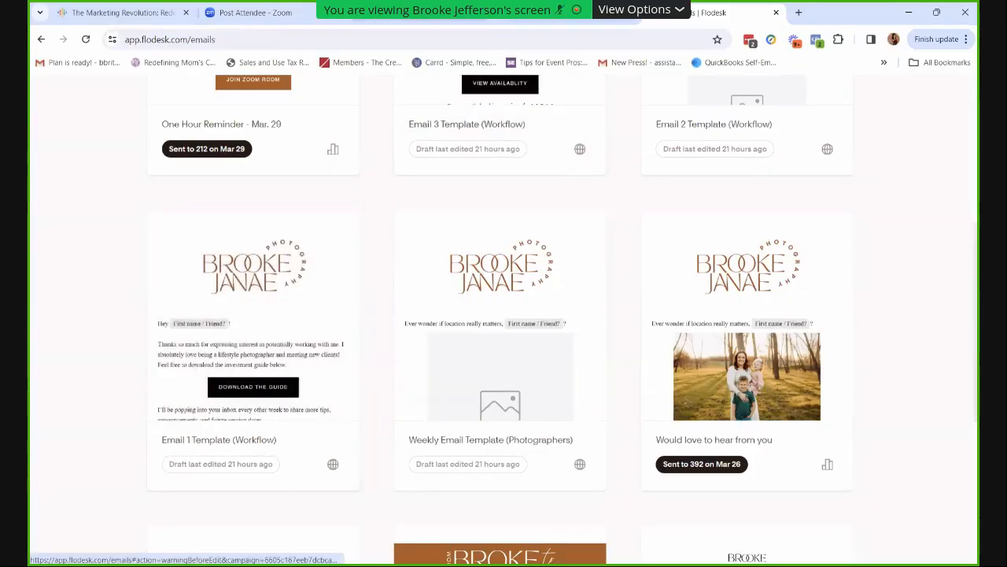
- Fill the empty Send Email step of the 2024 Investment Guide Interest workflow with a copy of Email 1 Template (Workflow)
click(568, 12)
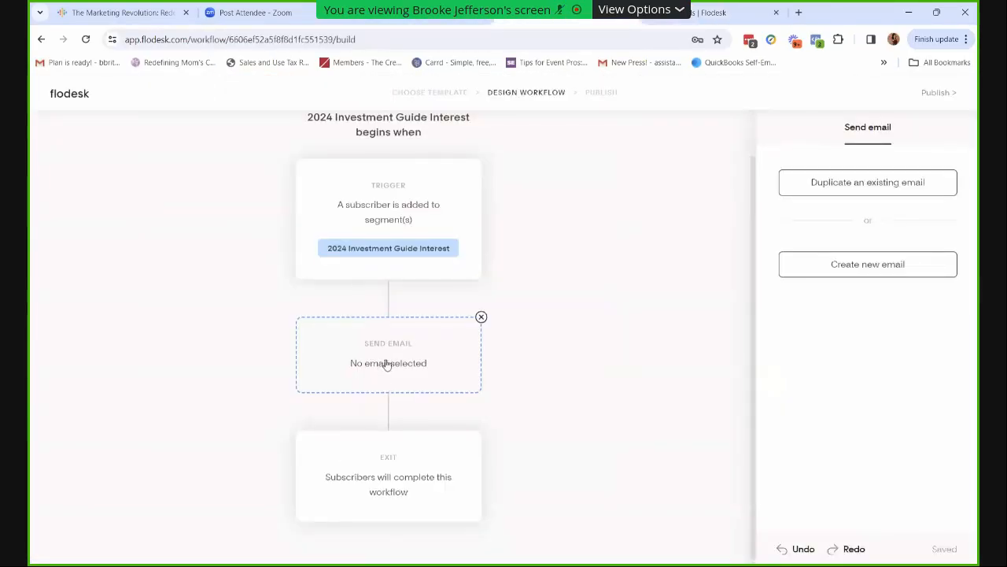
click(887, 188)
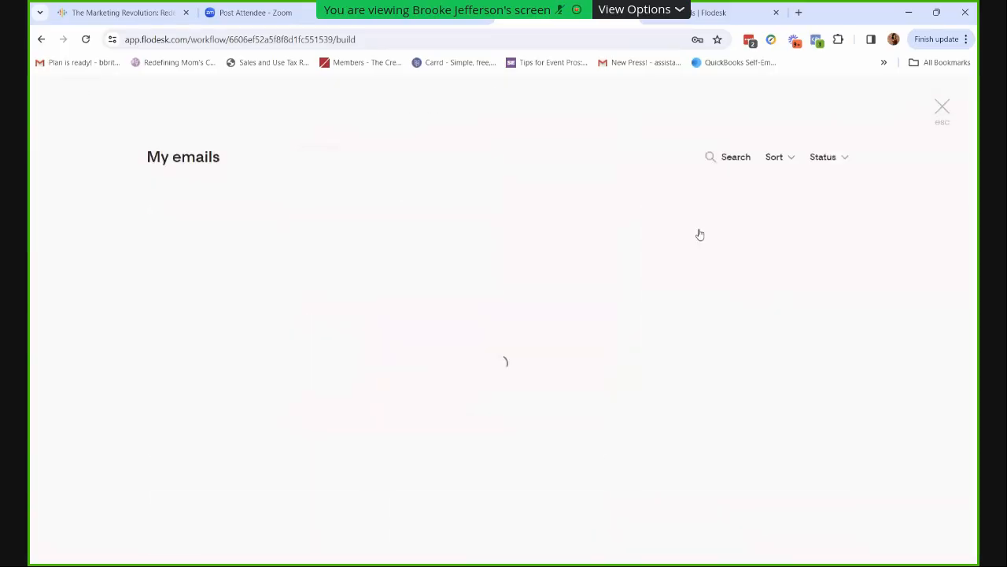
scroll(504, 315, down, 2)
scroll(292, 344, down, 3)
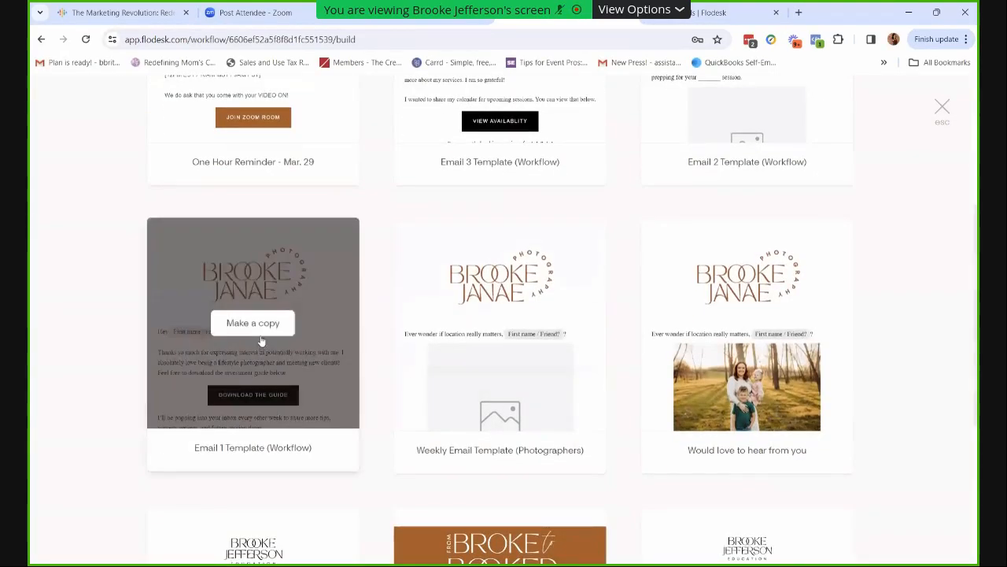
click(255, 324)
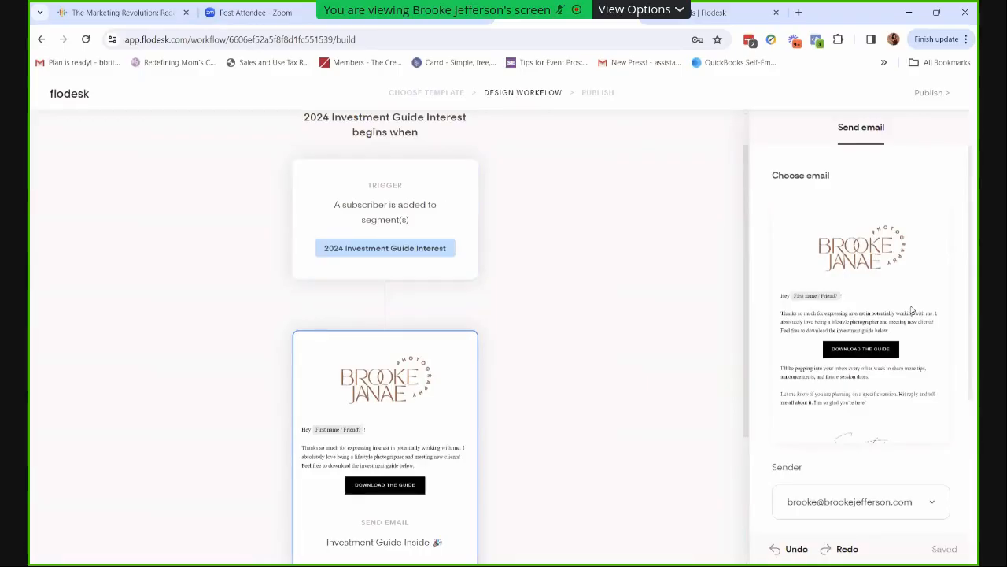
- Review the body of the workflow's first email, along with its sender, subject line and preview text
click(868, 324)
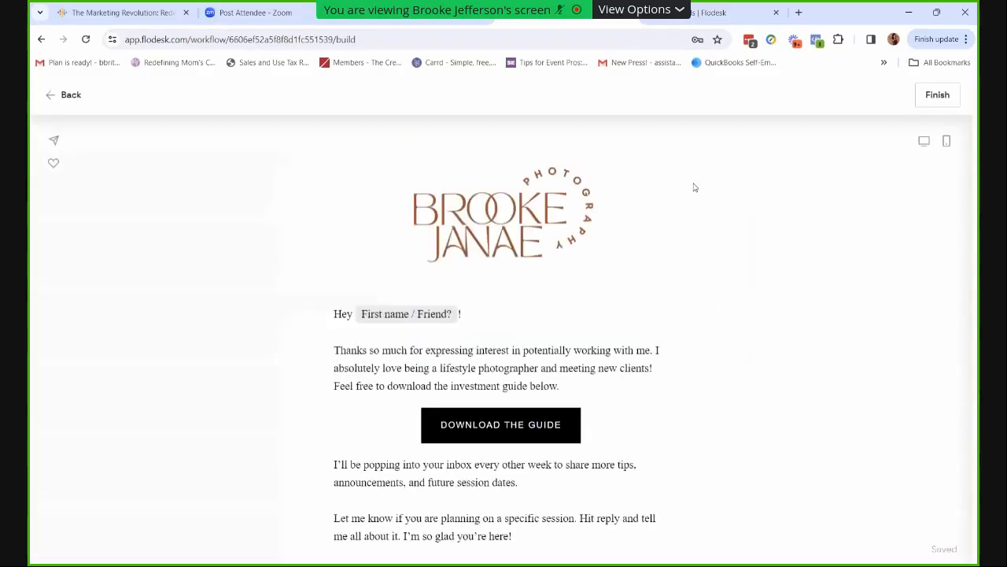
mouse_move(569, 236)
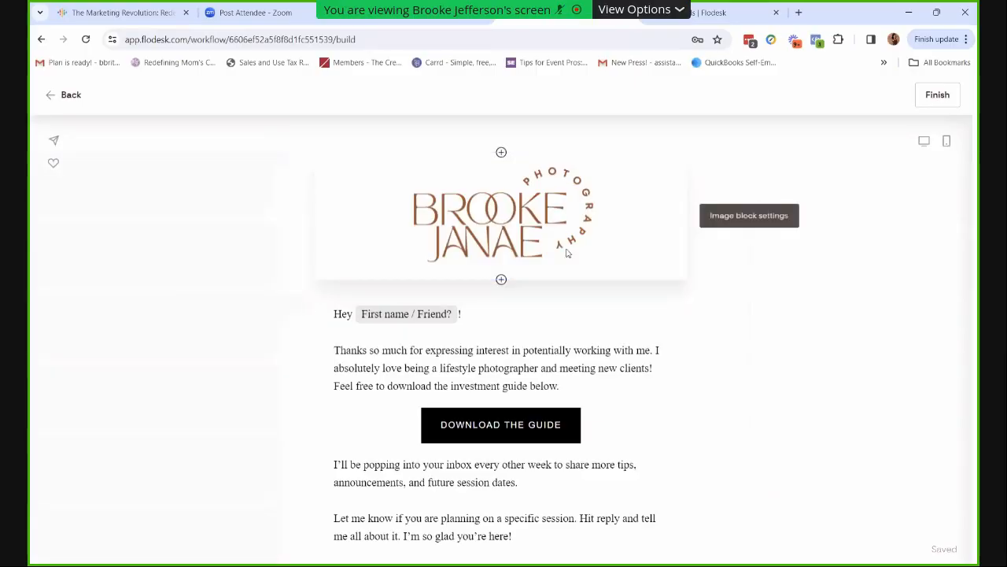
click(697, 353)
scroll(635, 347, down, 3)
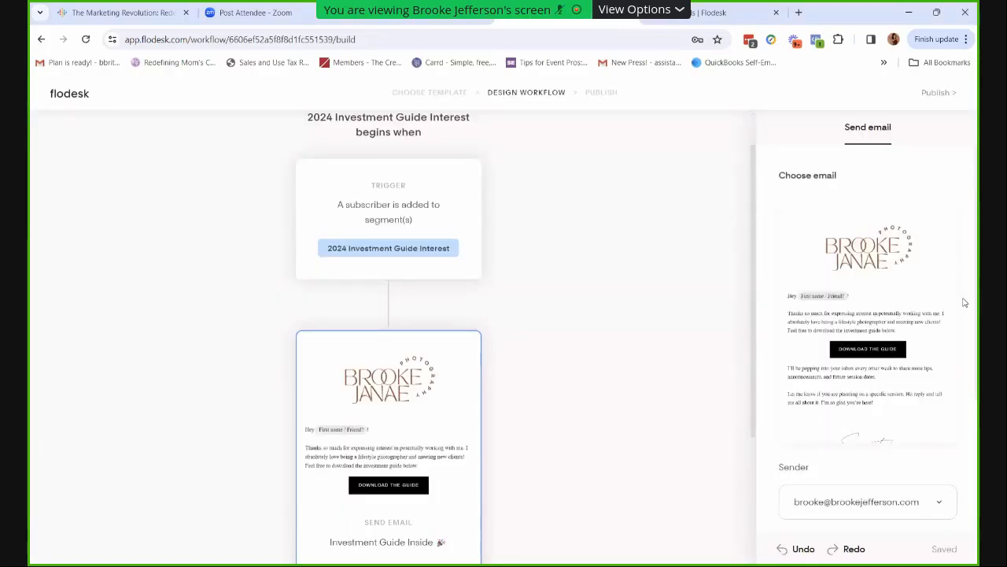
scroll(965, 302, down, 3)
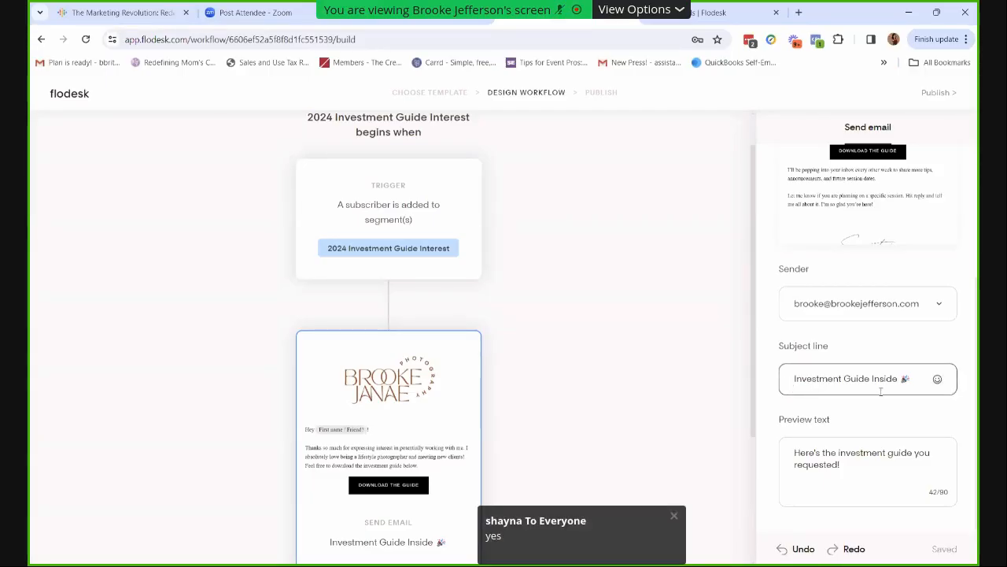
click(856, 473)
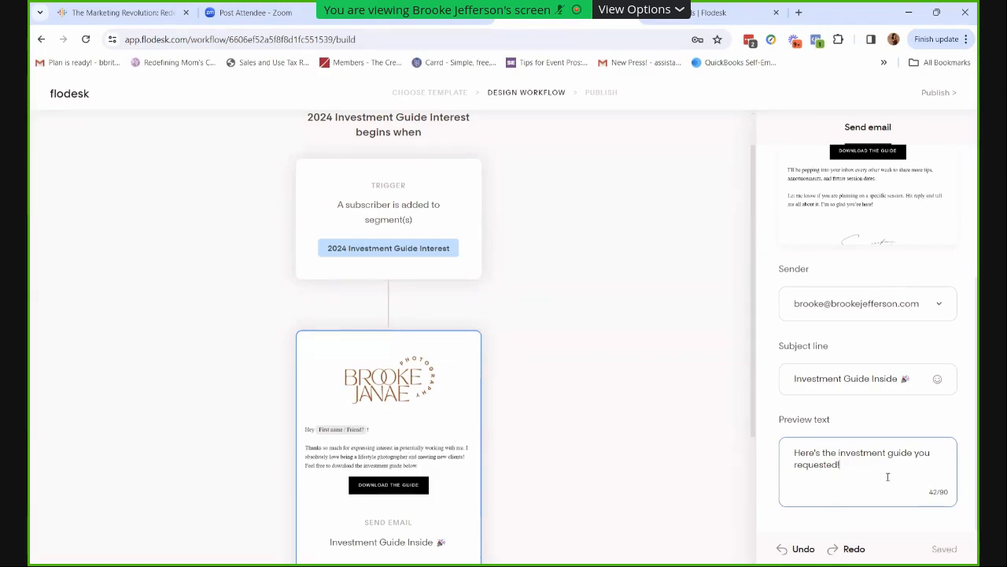
- Add a time delay of 1 day after the investment guide email in the workflow
drag(755, 248, 774, 364)
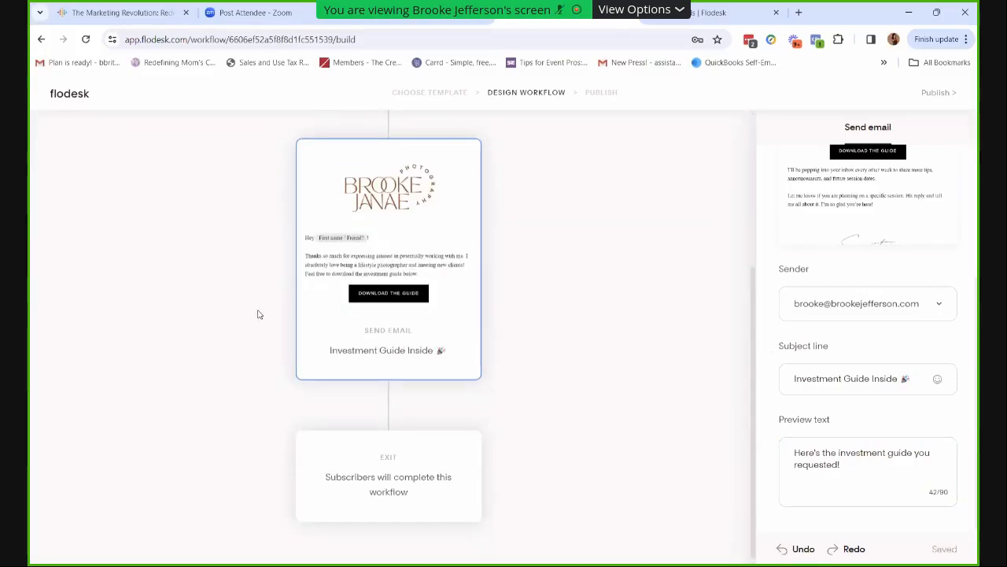
drag(260, 314, 385, 376)
click(371, 408)
click(388, 408)
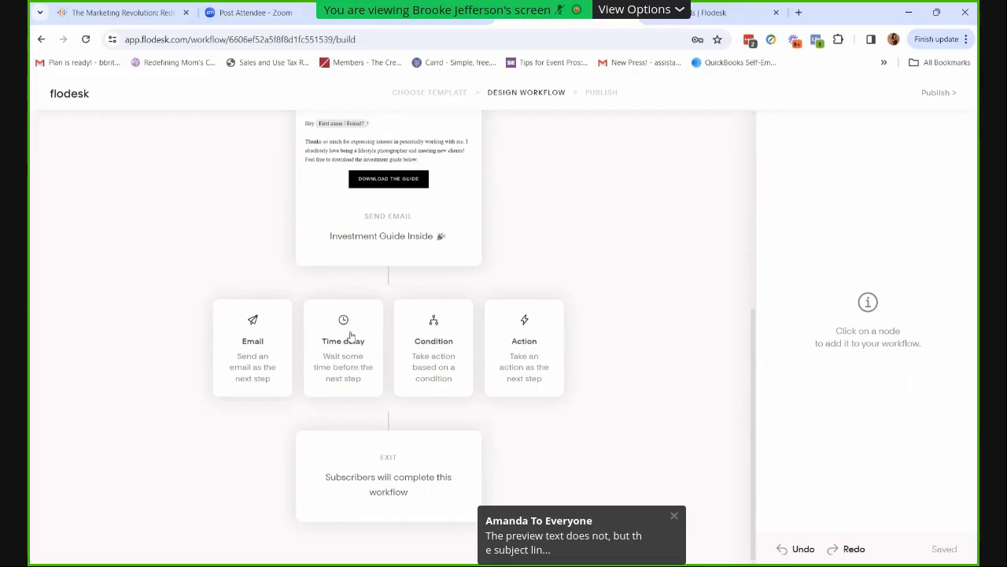
click(344, 352)
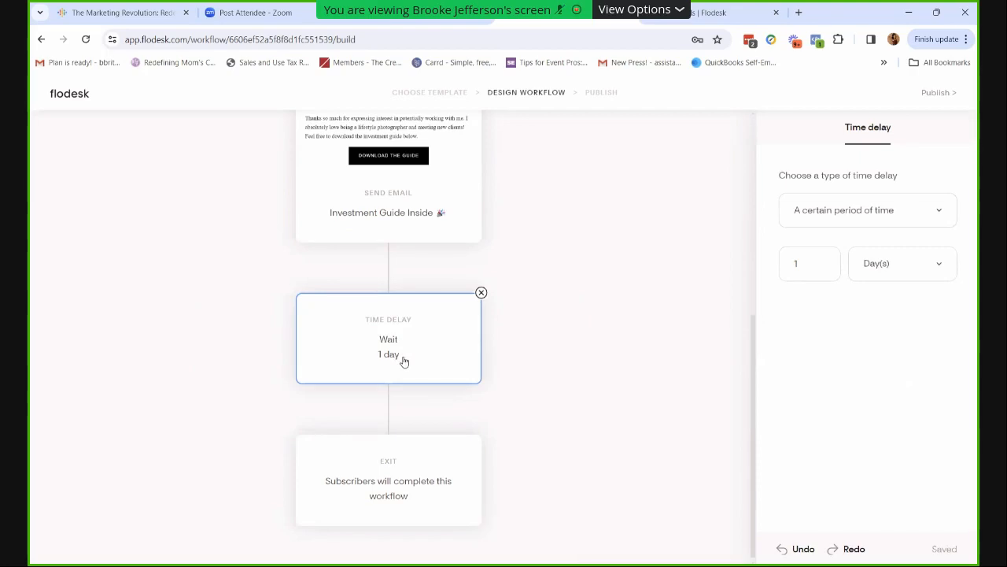
- Add a Send Email step between the time delay and the workflow's exit
mouse_move(389, 421)
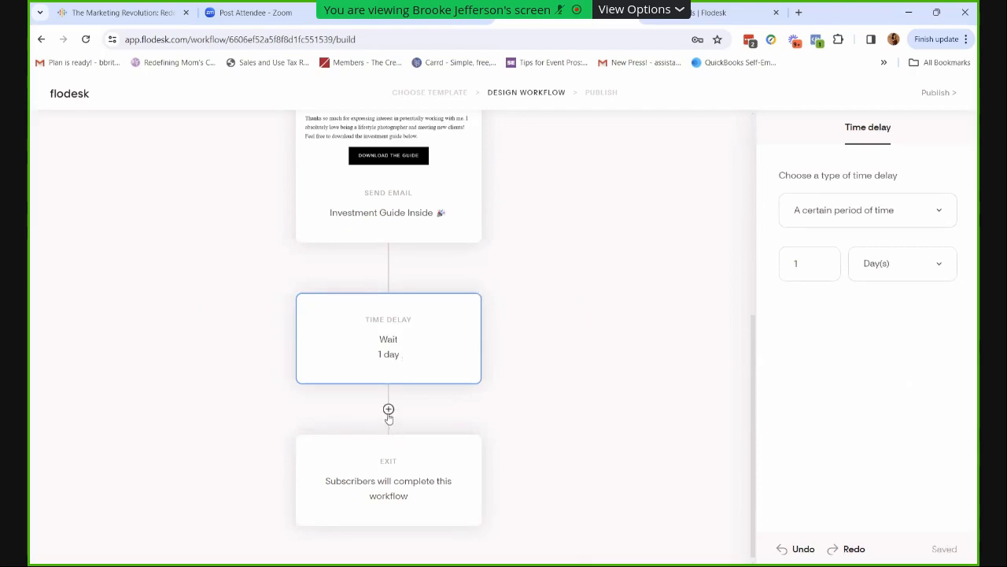
click(388, 411)
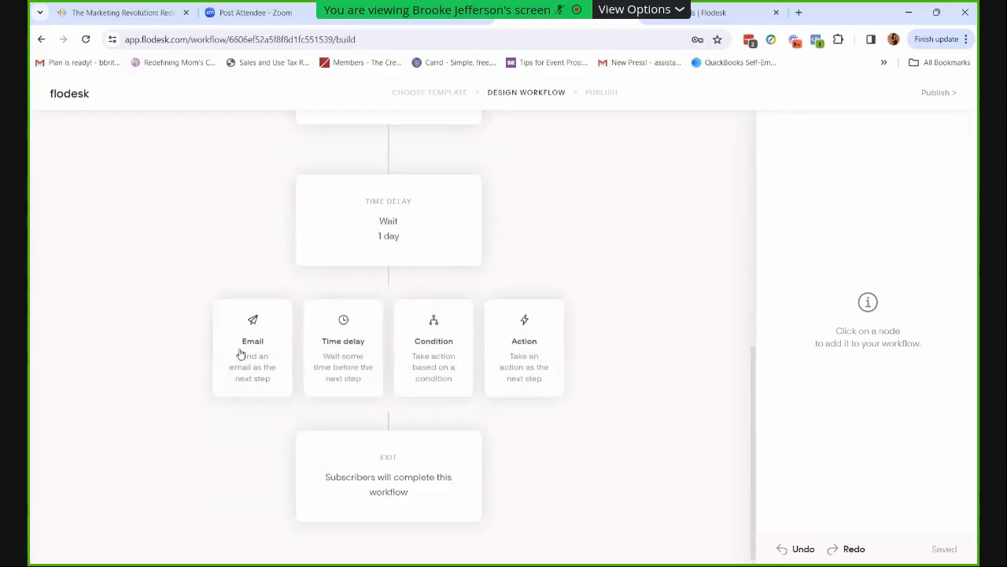
click(241, 354)
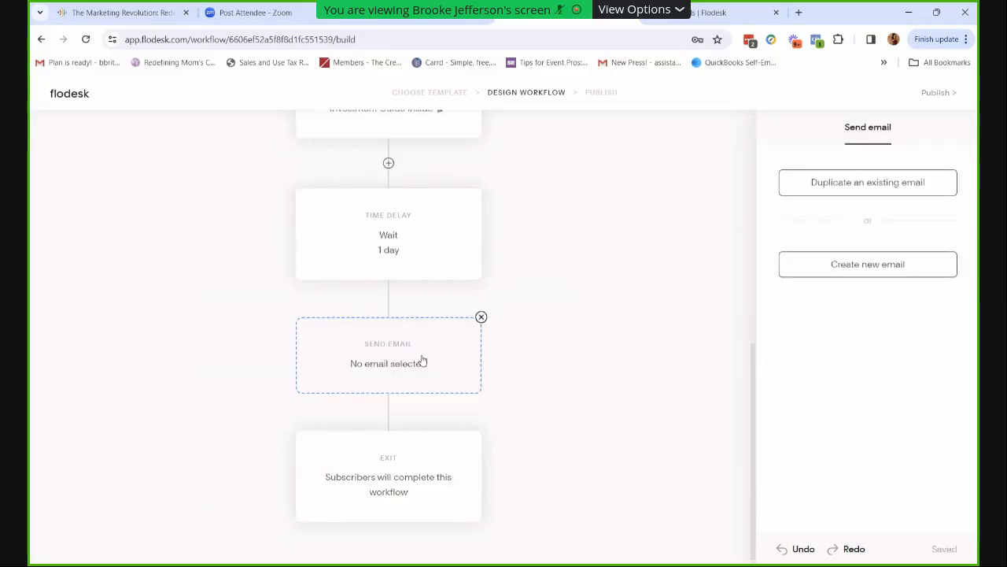
- Copy the template sharing link for Email 2 Template (Workflow) from the email list and close the sharing dialog
click(699, 12)
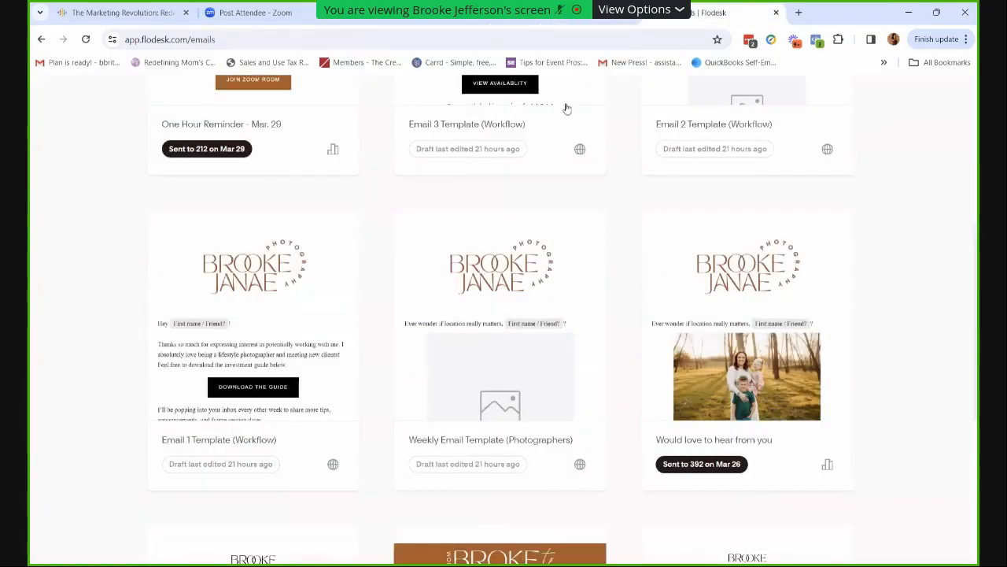
scroll(567, 108, up, 4)
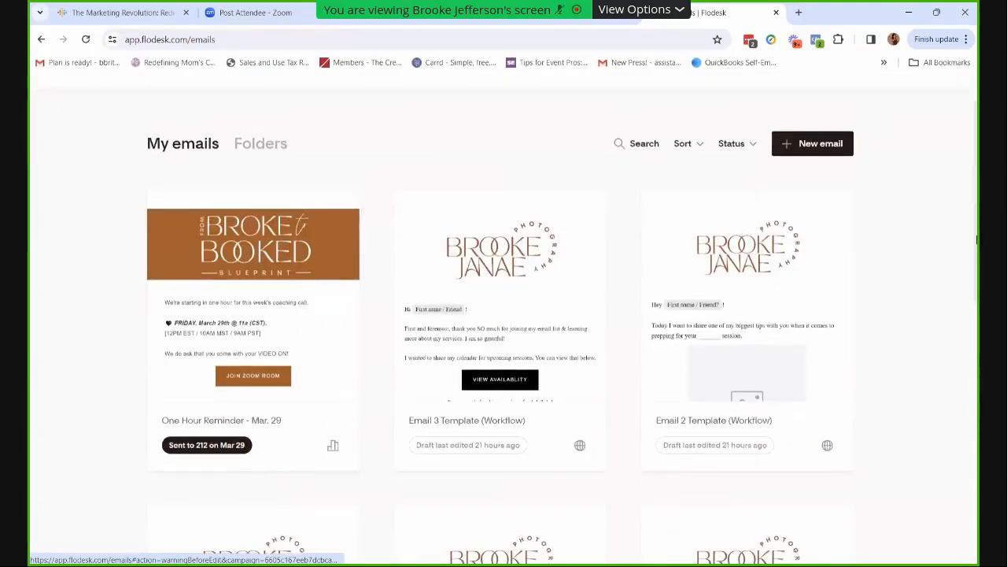
scroll(977, 238, down, 1)
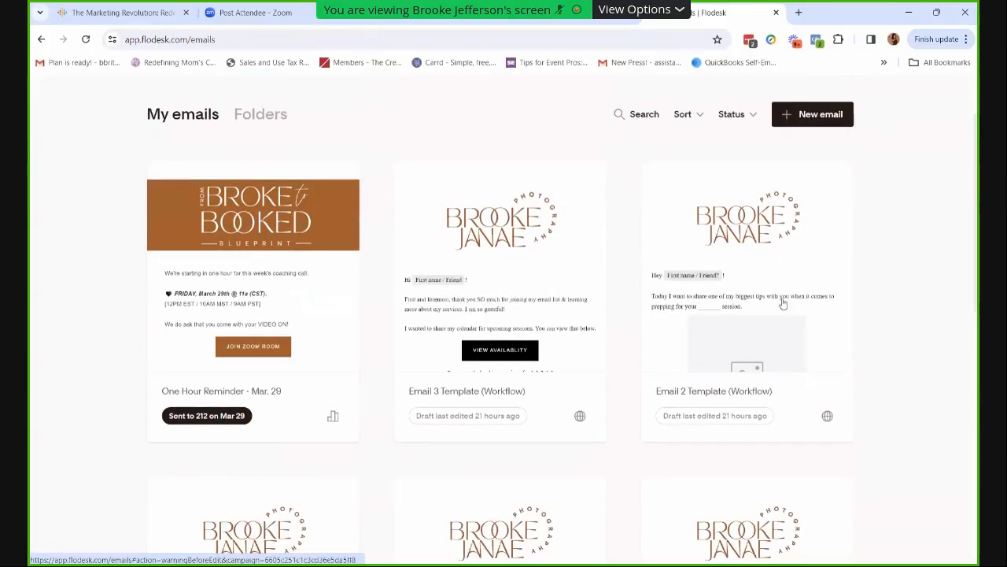
click(834, 180)
click(744, 258)
click(610, 370)
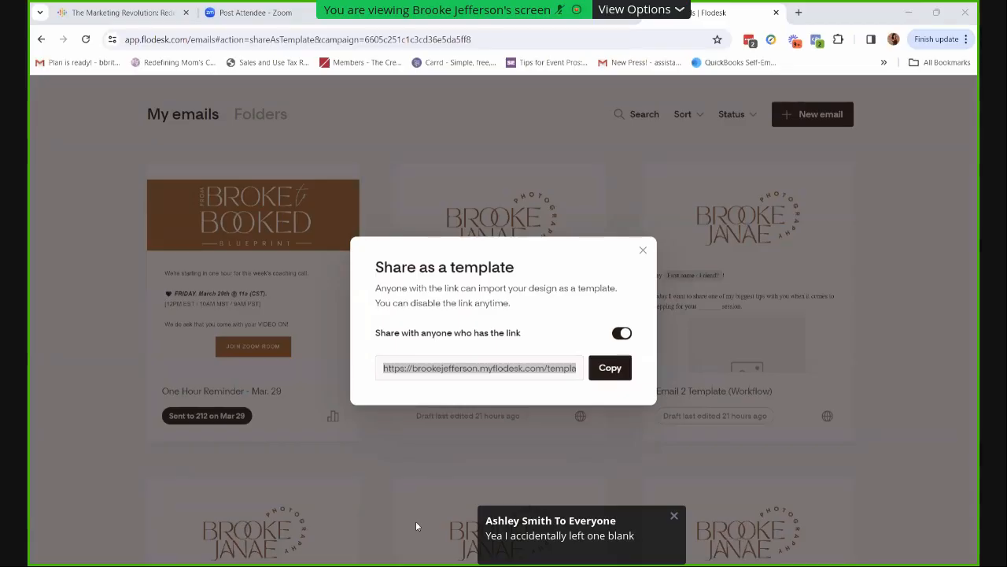
click(642, 251)
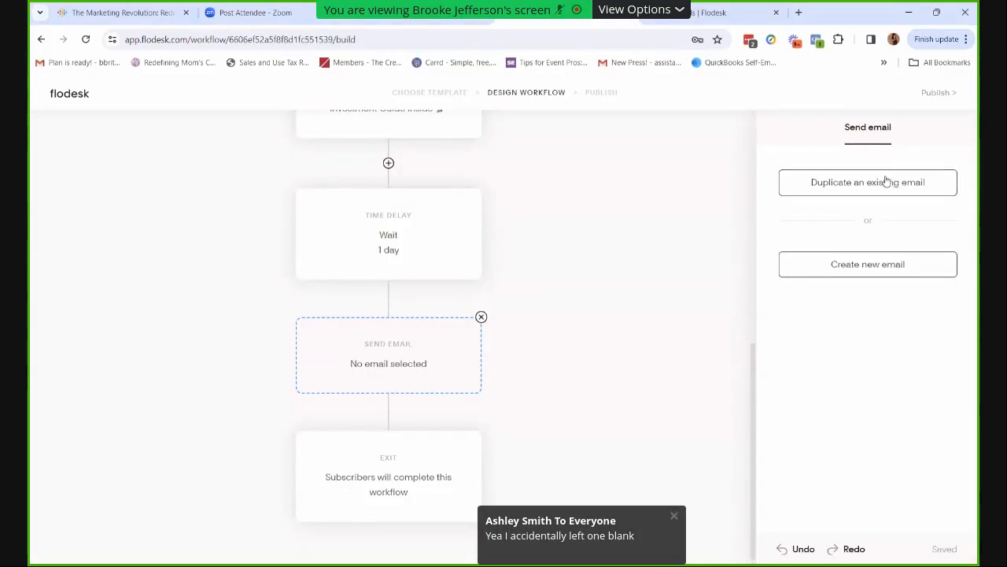
- Fill the Send Email step after the time delay with a copy of Email 2 Template (Workflow)
click(877, 188)
mouse_move(527, 362)
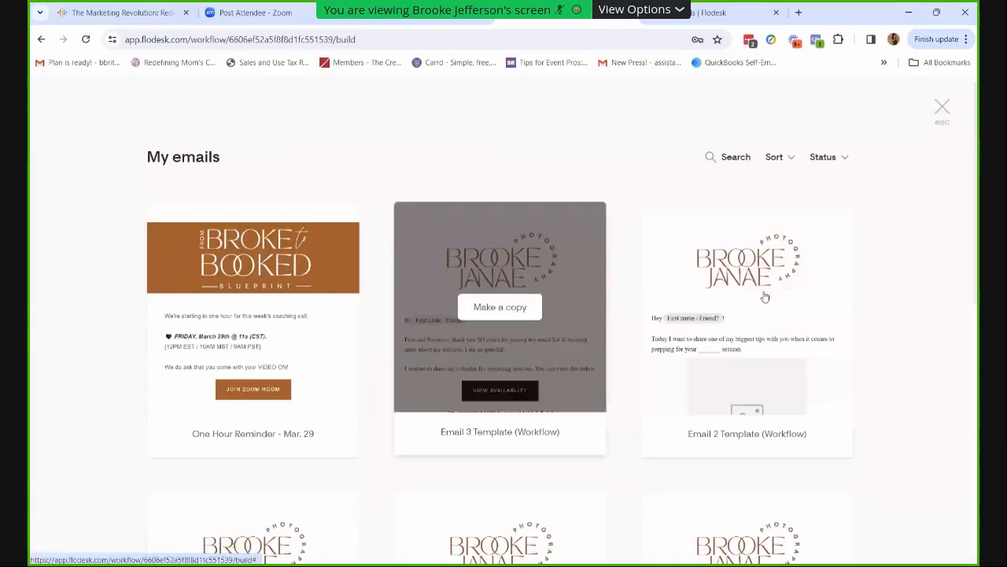
click(754, 306)
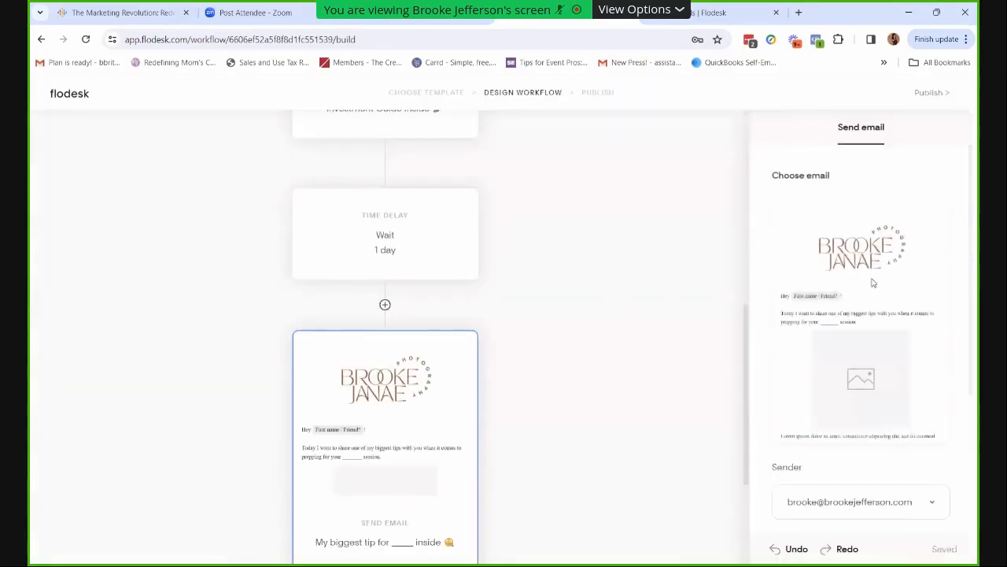
- Review the second email's text, image placeholder and signature in the email editor, and finish back to the workflow
click(855, 322)
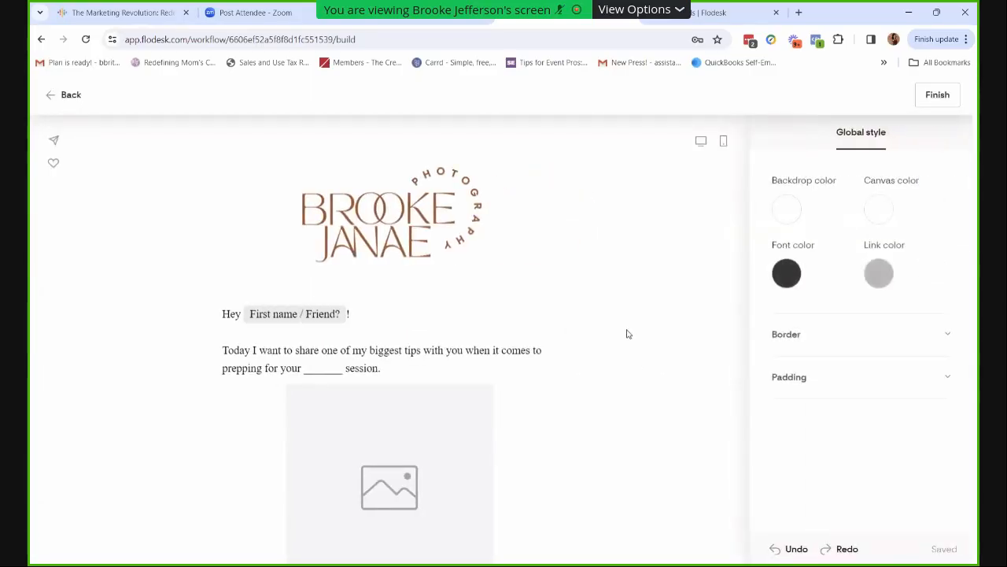
scroll(627, 334, down, 3)
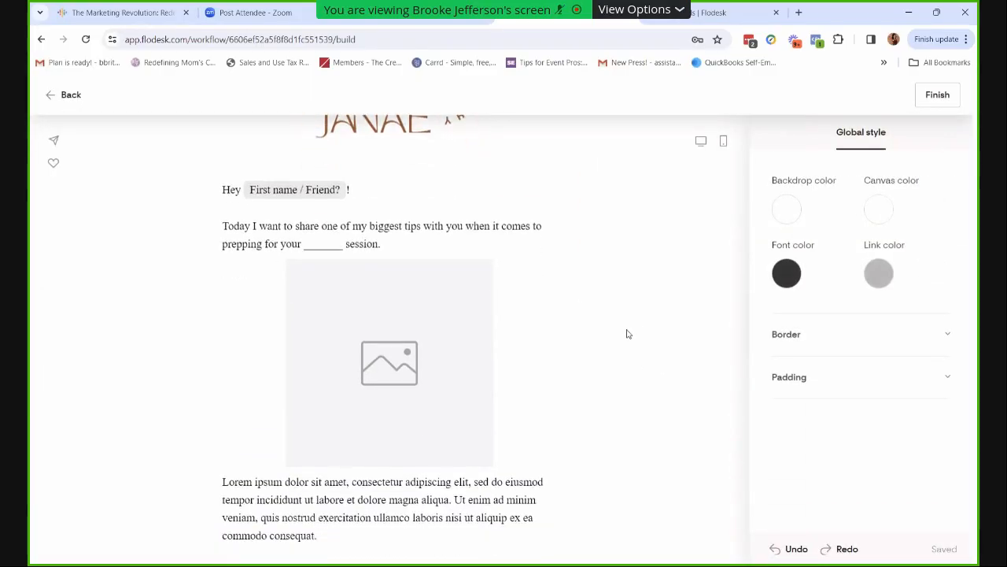
scroll(627, 333, up, 1)
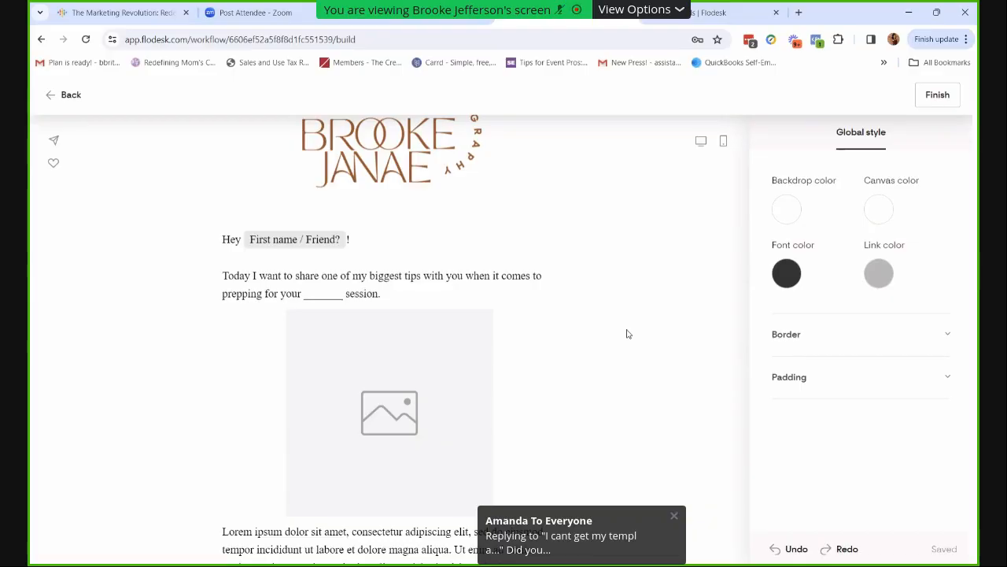
scroll(627, 334, down, 1)
scroll(627, 334, down, 5)
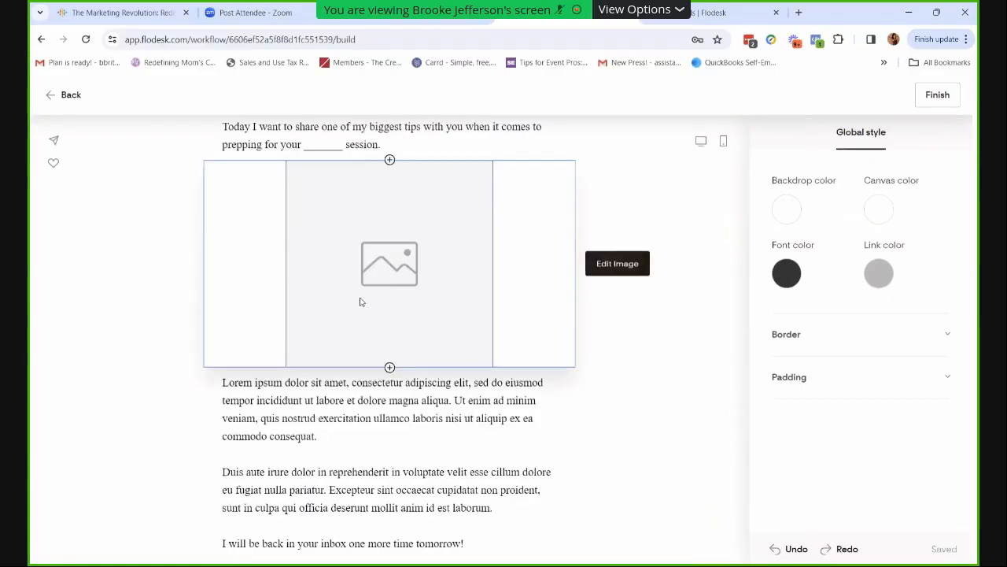
scroll(653, 404, down, 5)
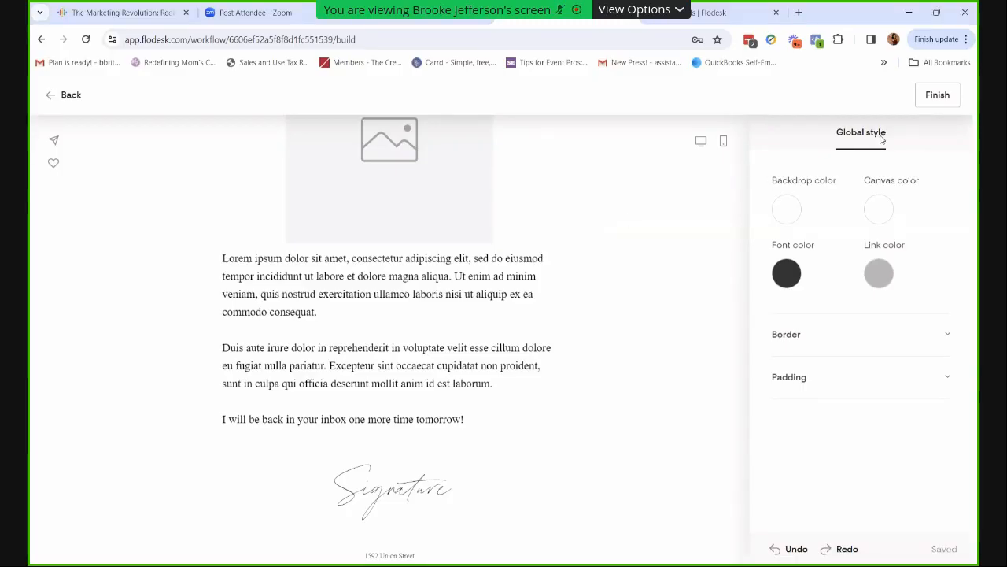
click(935, 97)
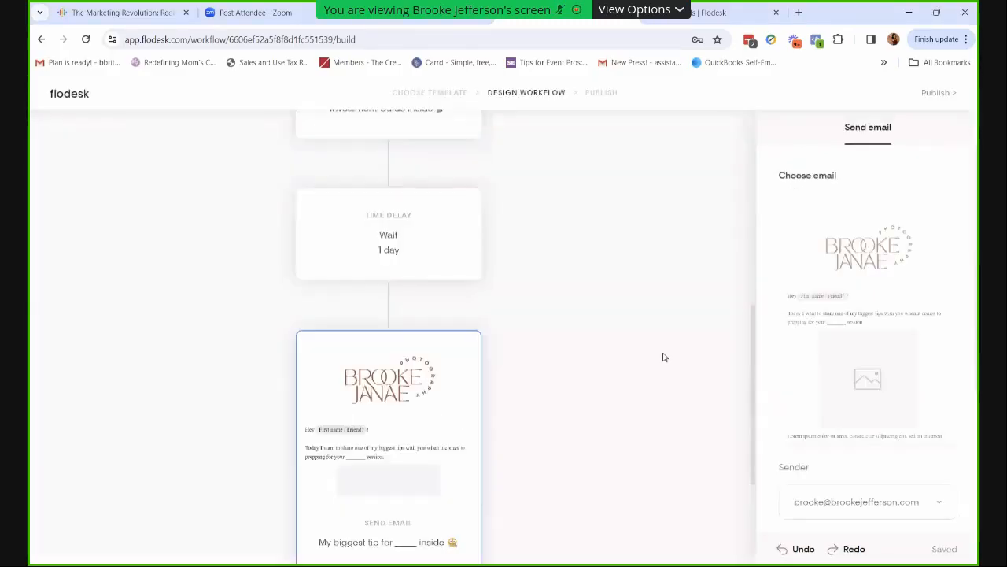
- Examine the sender, subject line and preview text of the workflow's second email
scroll(976, 174, down, 3)
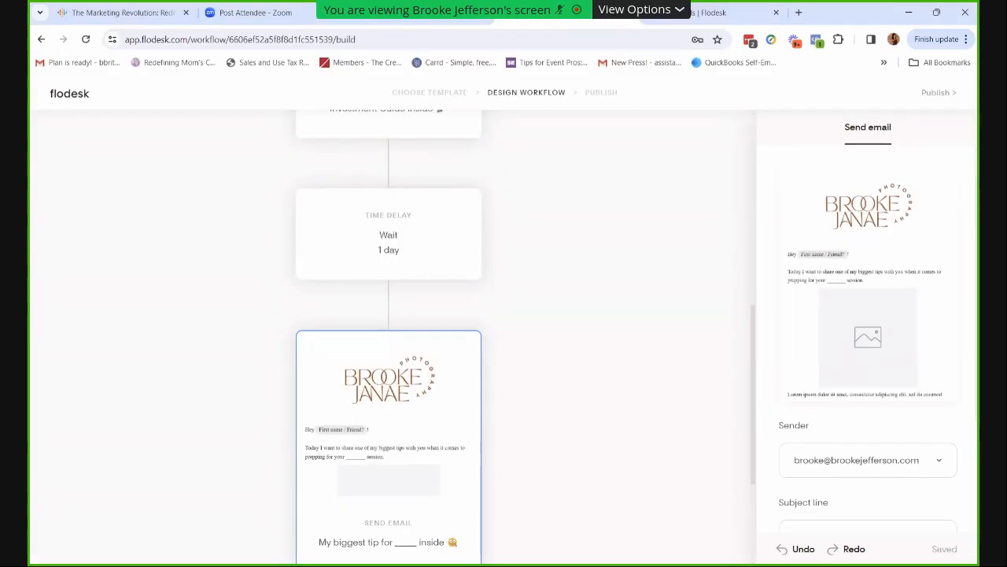
scroll(974, 294, up, 1)
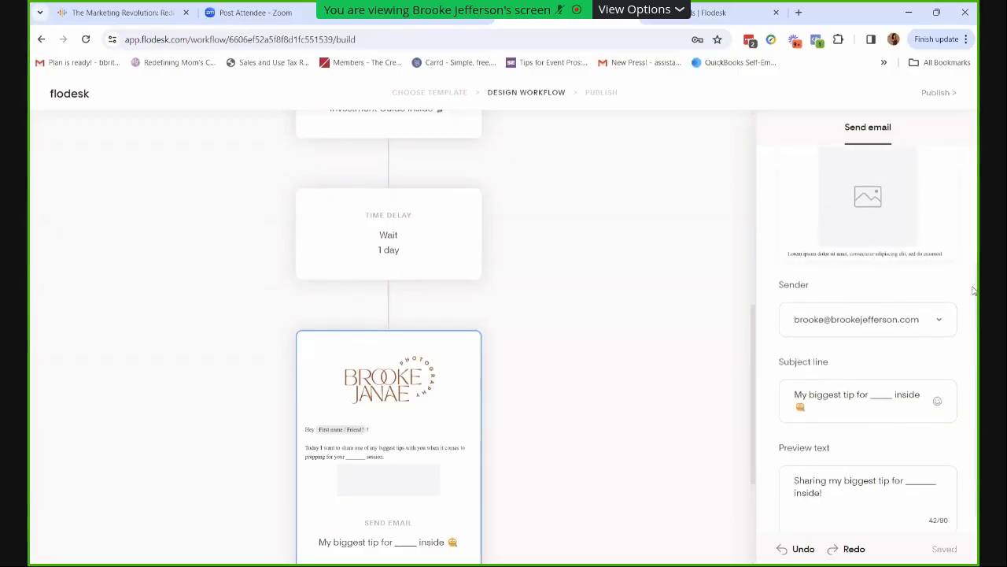
click(858, 416)
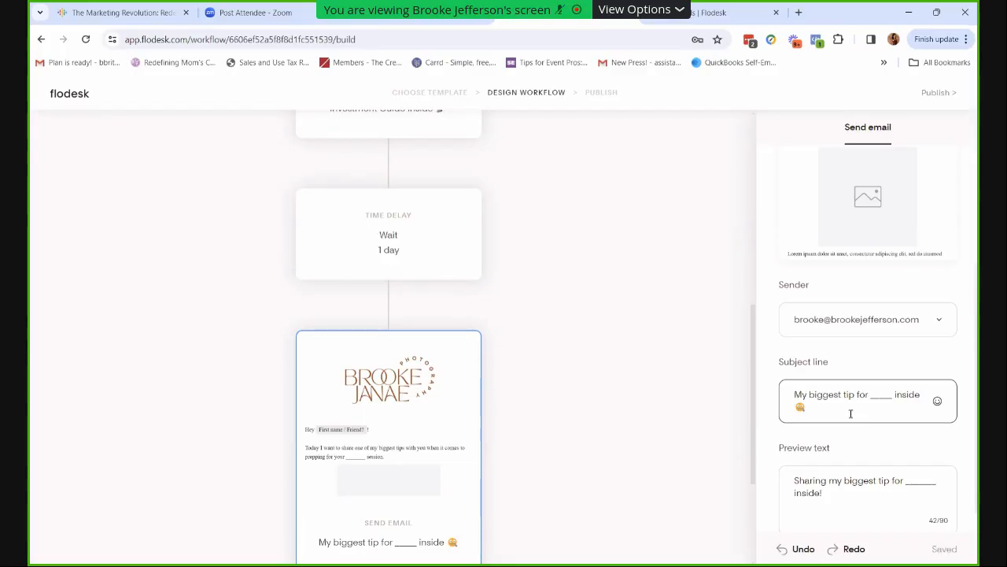
- Add a 1-day time delay followed by an empty Send Email step after the workflow's second email
click(850, 503)
triple_click(806, 483)
click(836, 495)
scroll(760, 436, down, 3)
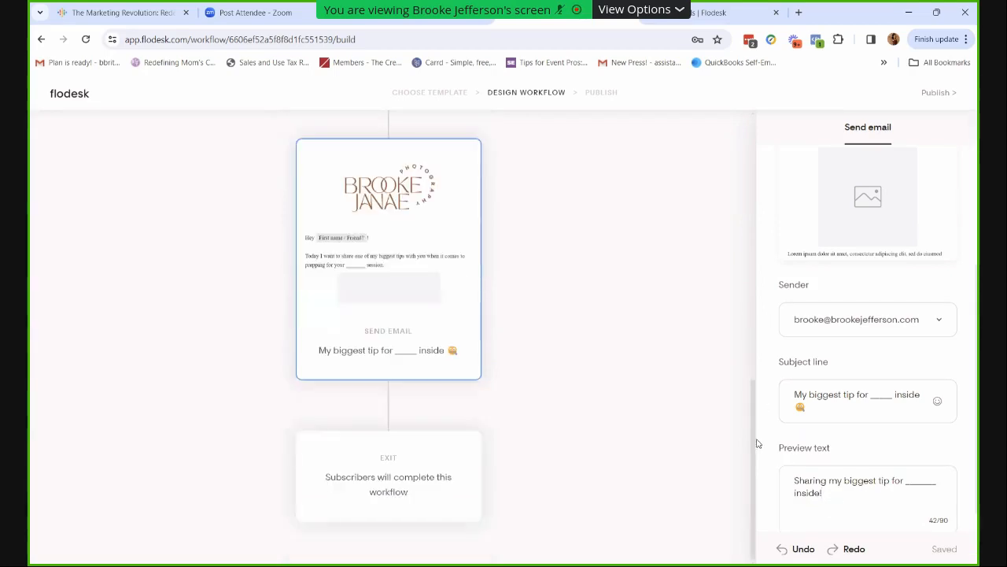
mouse_move(389, 407)
click(388, 407)
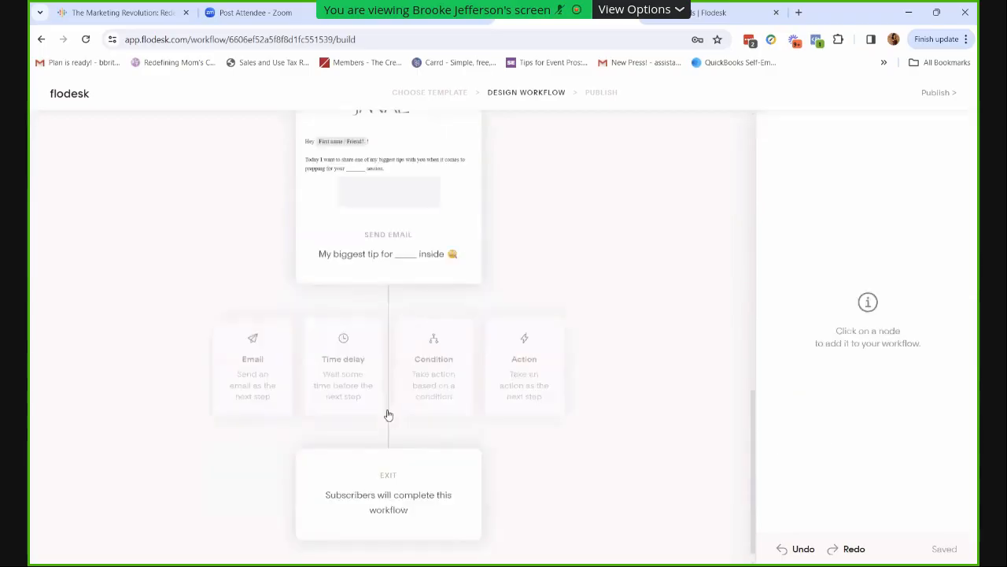
click(331, 349)
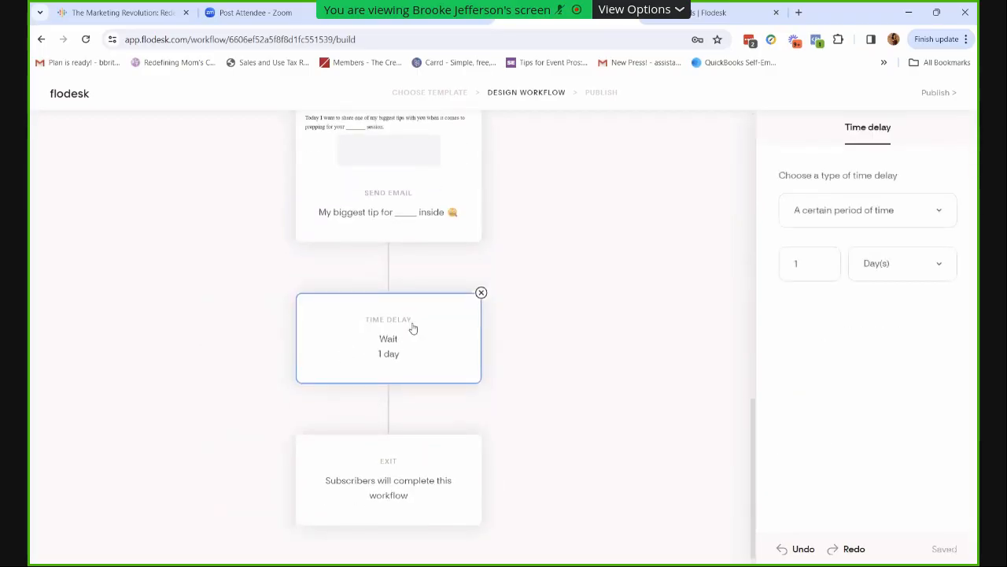
click(389, 407)
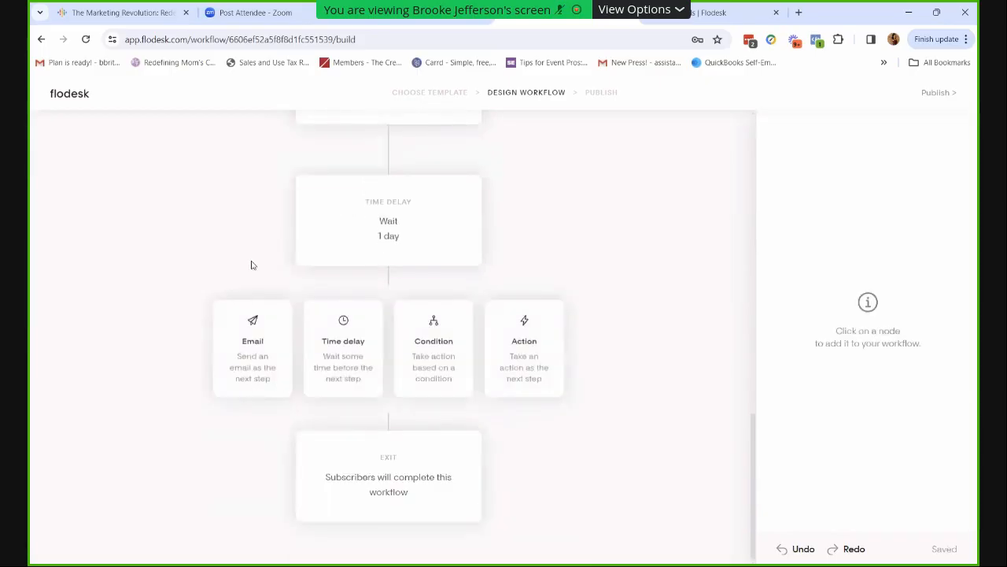
click(244, 359)
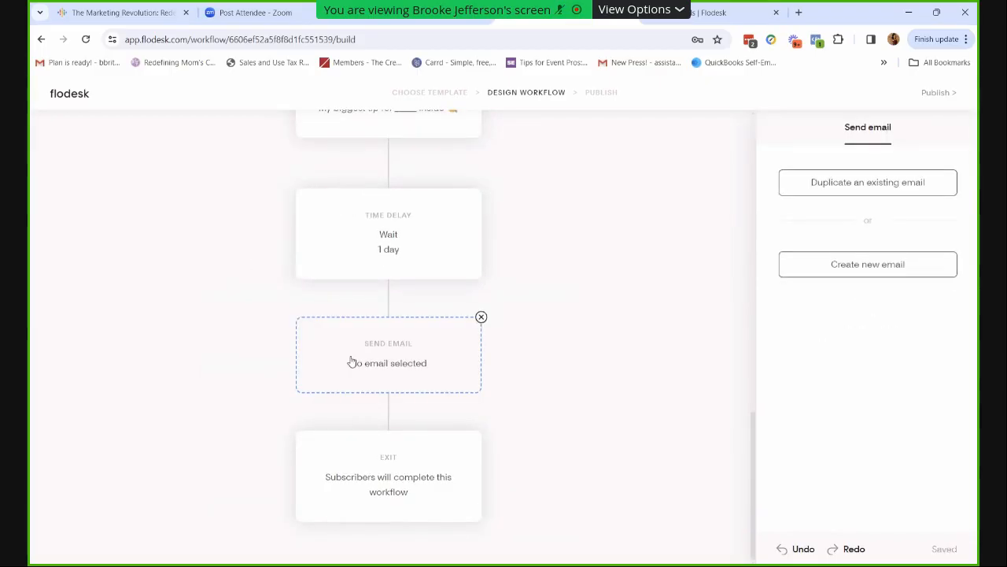
- Copy the template sharing link for Email 3 Template (Workflow) from the email list and close the sharing dialog
click(425, 17)
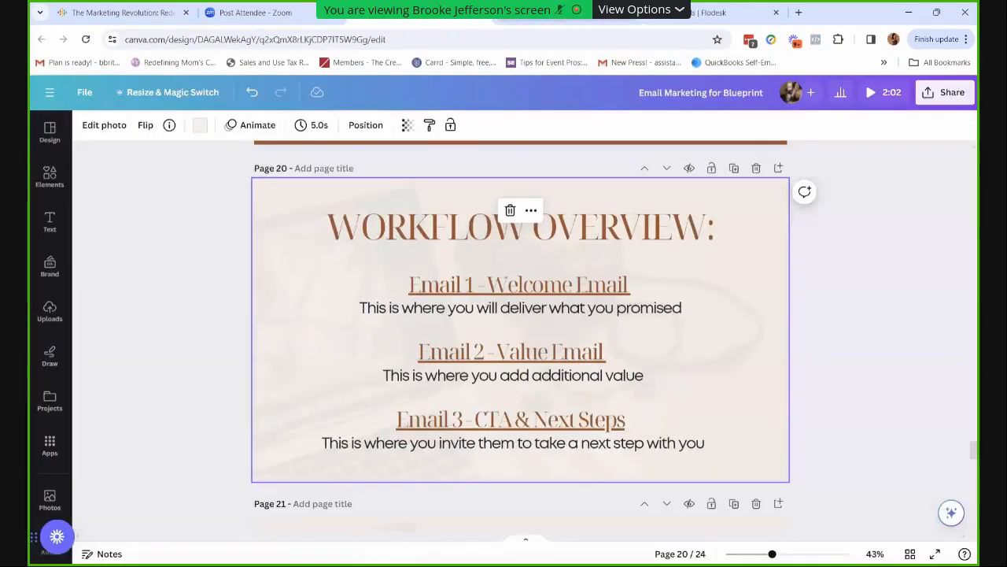
click(568, 16)
click(700, 11)
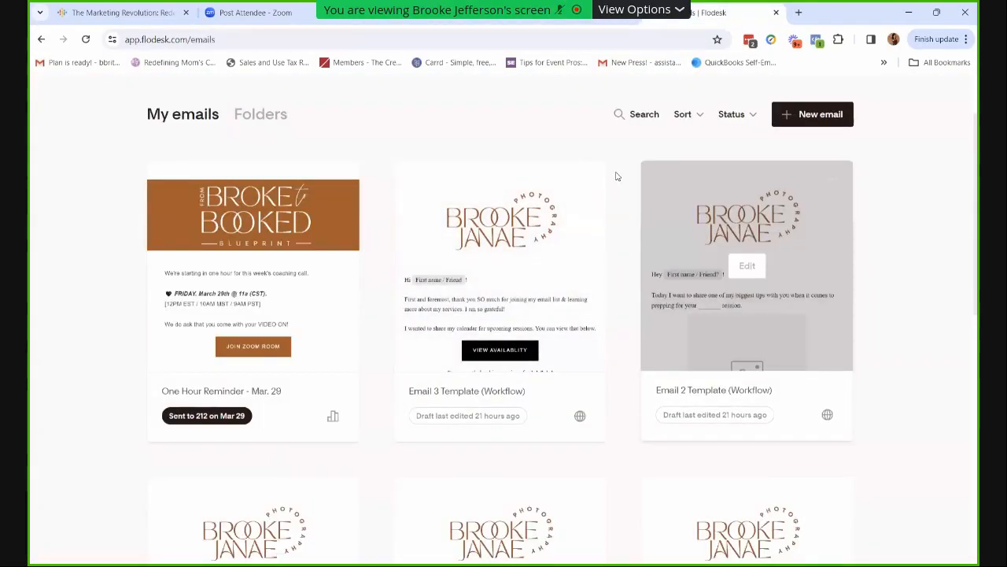
click(584, 178)
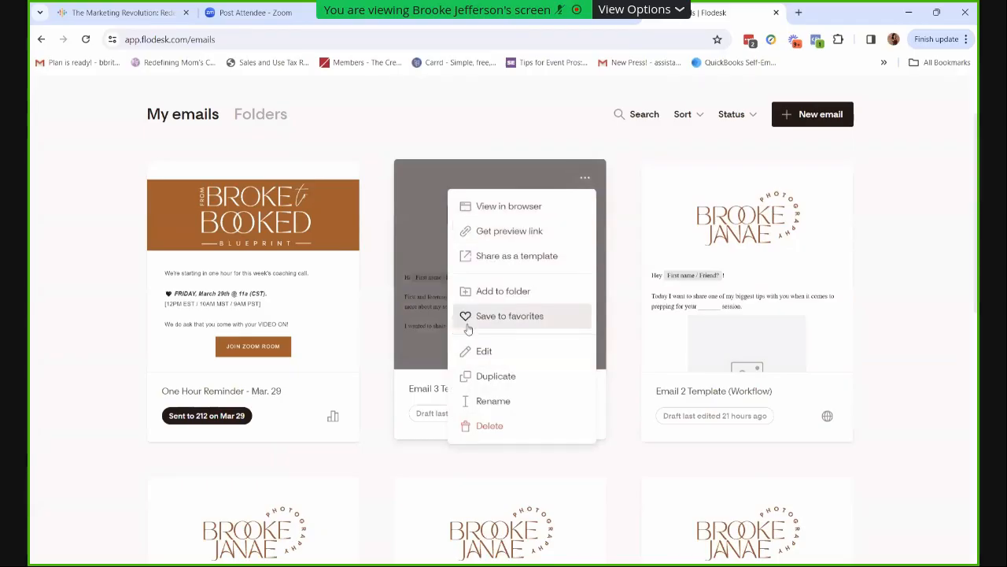
click(510, 260)
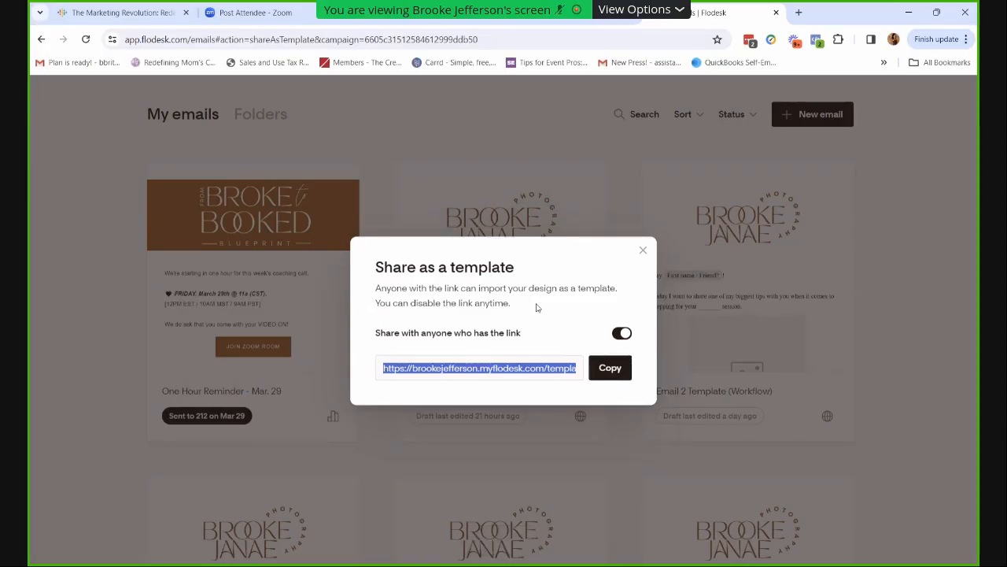
click(603, 375)
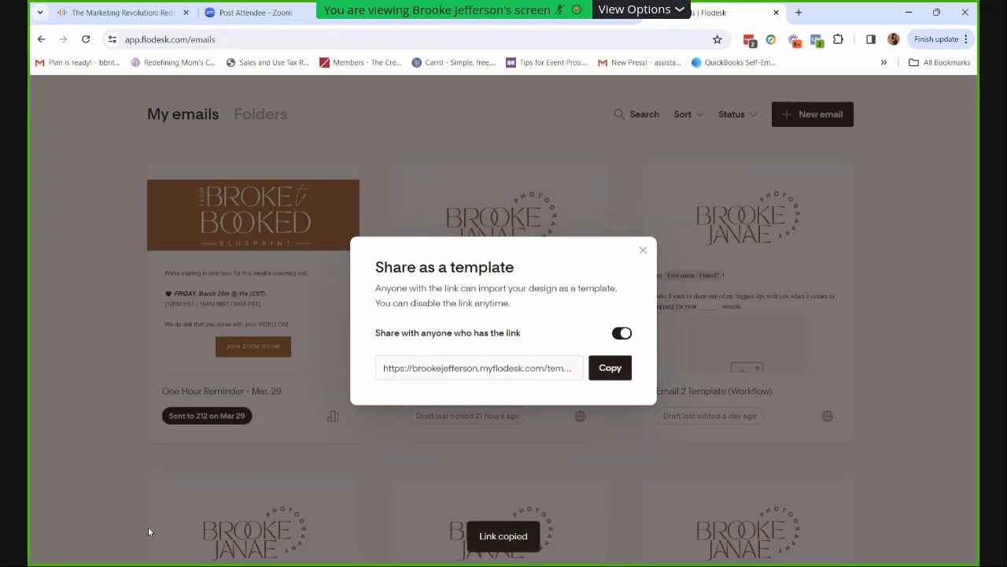
key(Escape)
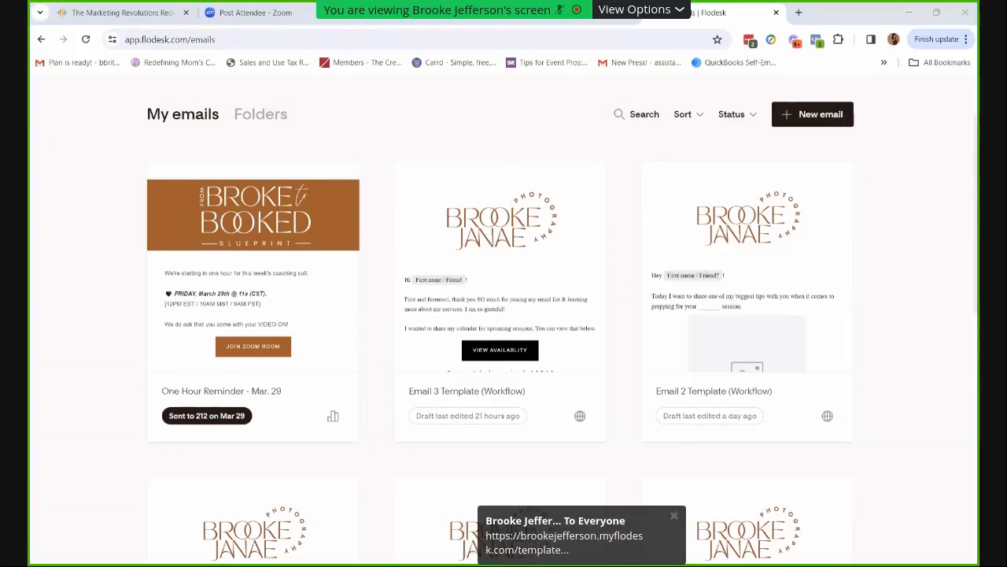
- Fill the workflow's empty Send Email step with a copy of Email 3 Template (Workflow)
click(563, 14)
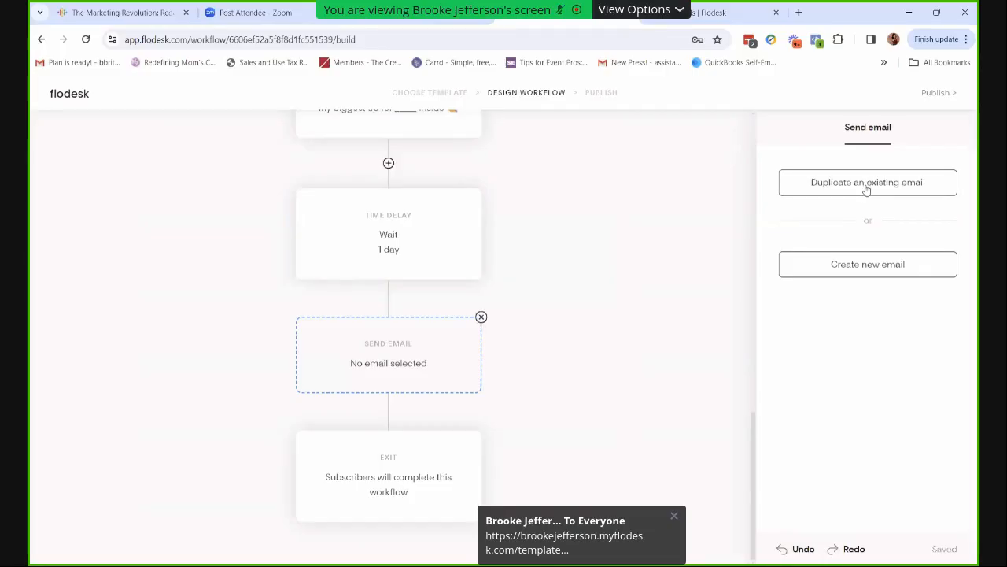
click(900, 184)
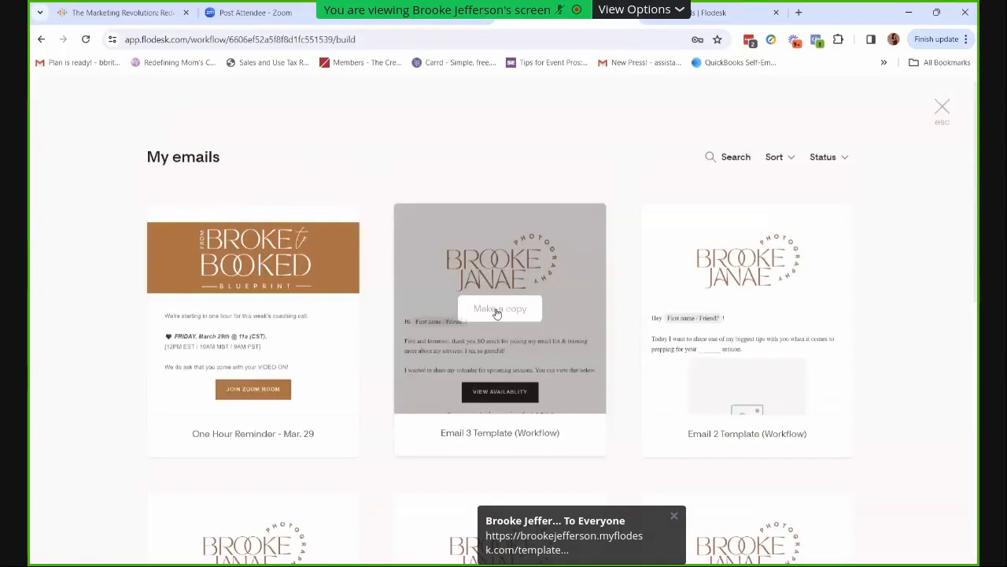
click(498, 313)
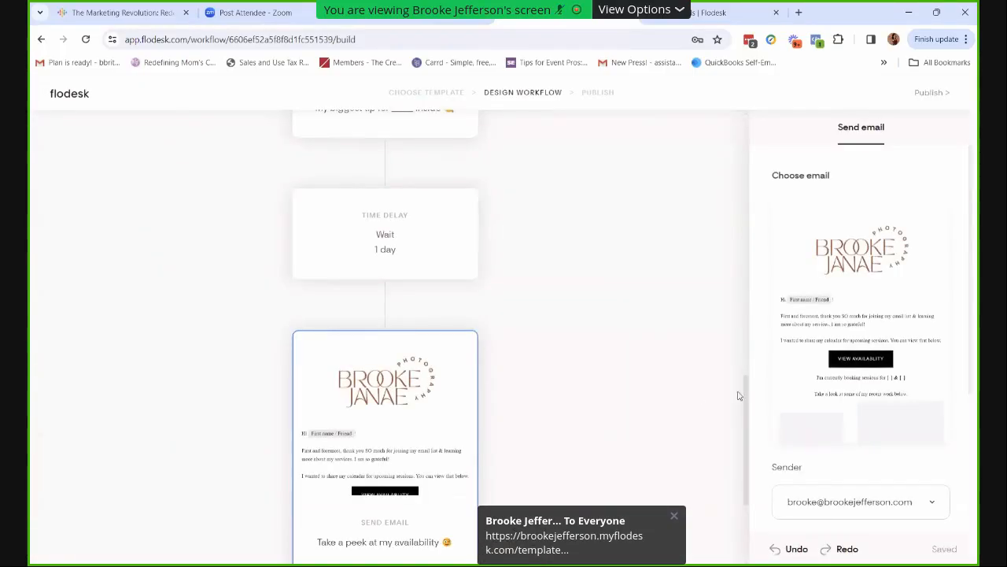
- Review the third email's content in the email editor, and back in the workflow its sender, subject line and preview text
click(893, 374)
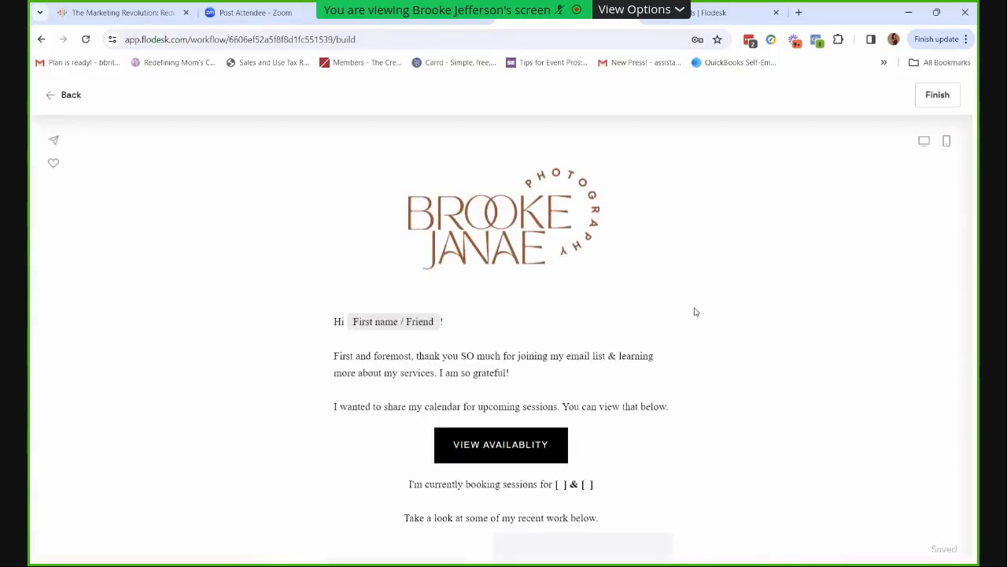
scroll(636, 327, down, 1)
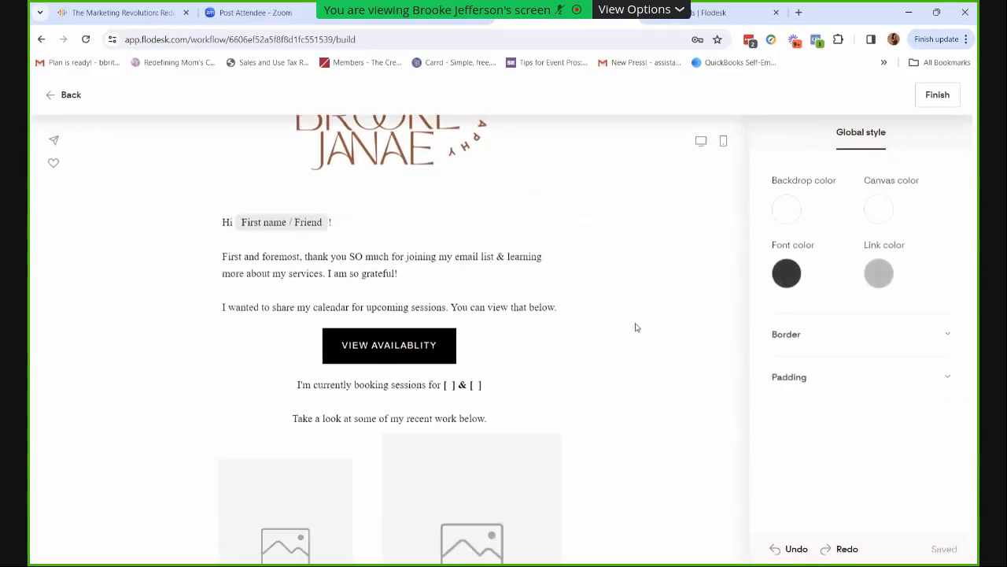
scroll(636, 326, down, 1)
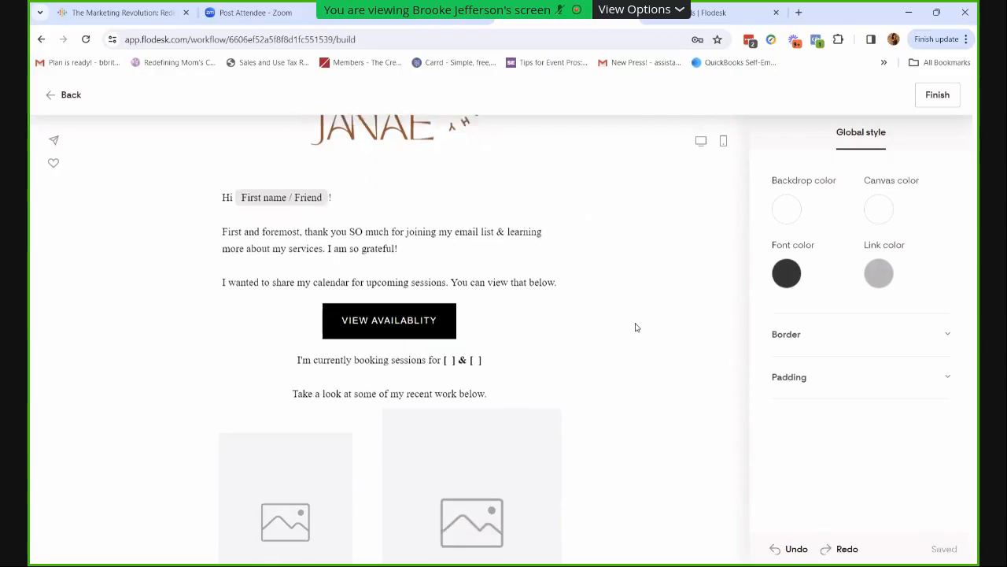
scroll(636, 327, down, 1)
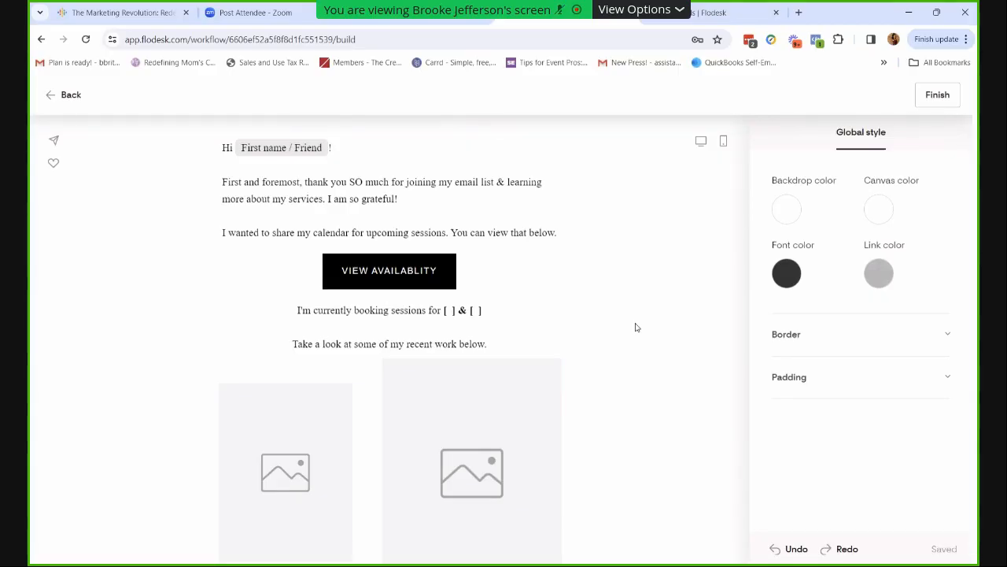
scroll(637, 328, down, 2)
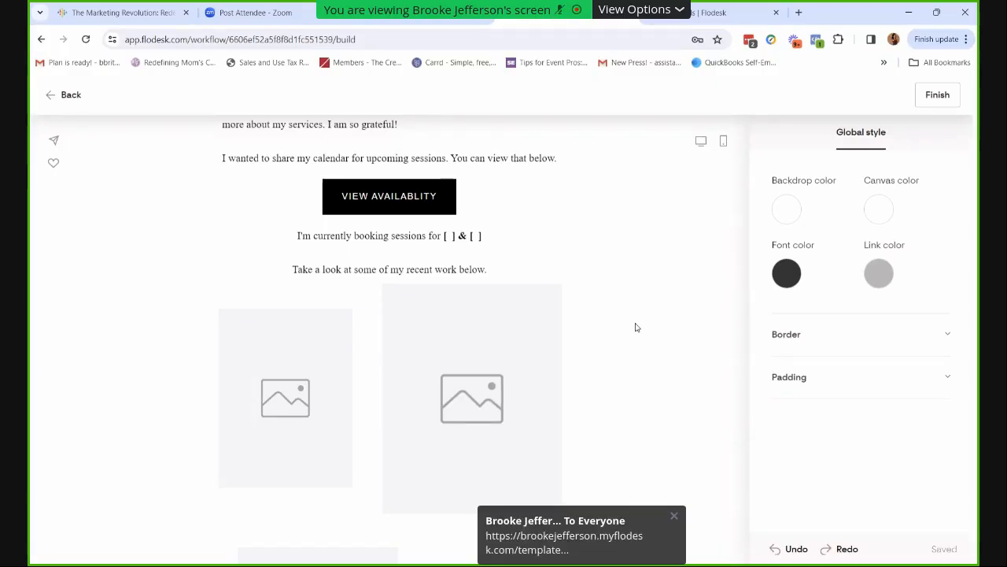
scroll(637, 327, down, 2)
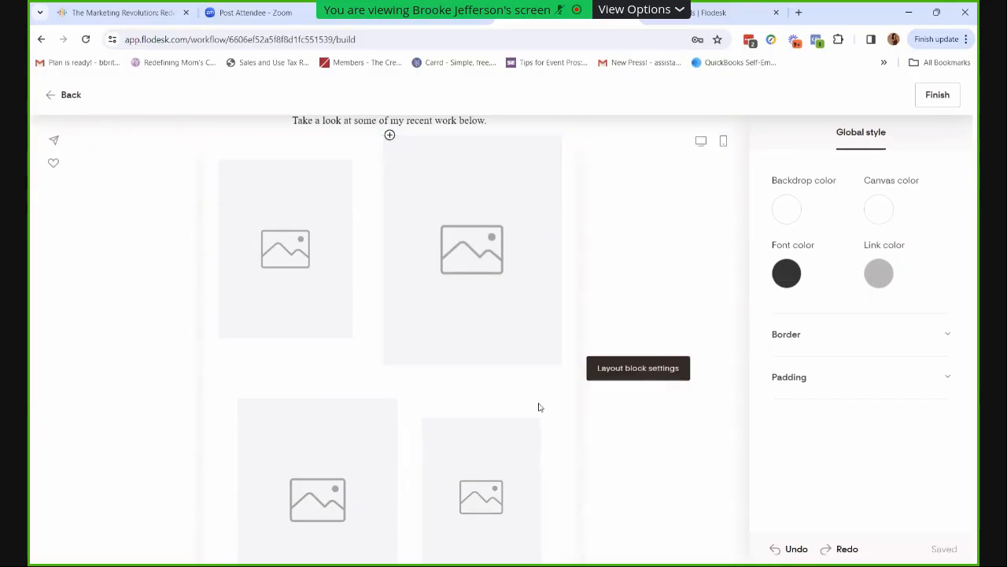
scroll(635, 277, down, 1)
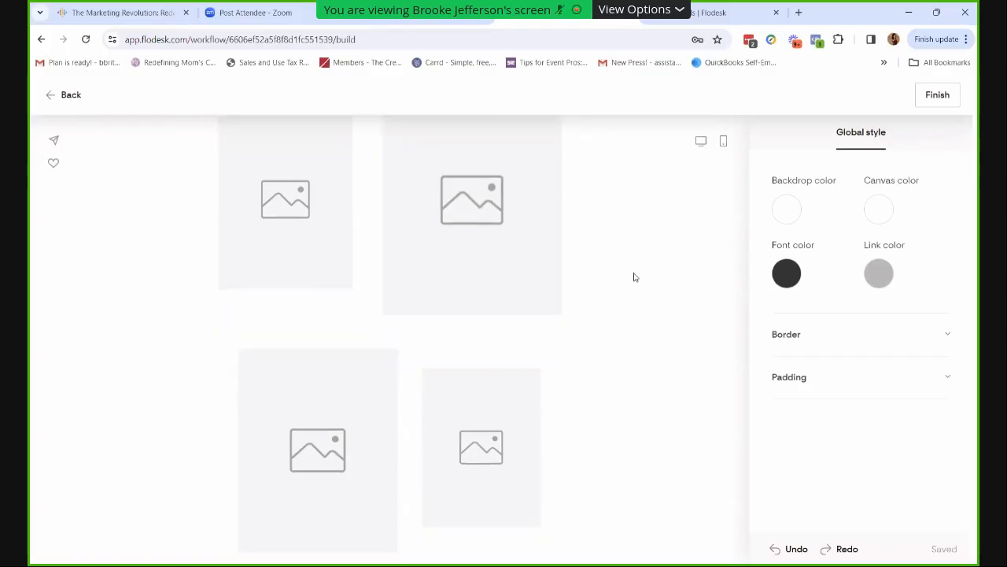
scroll(635, 277, down, 3)
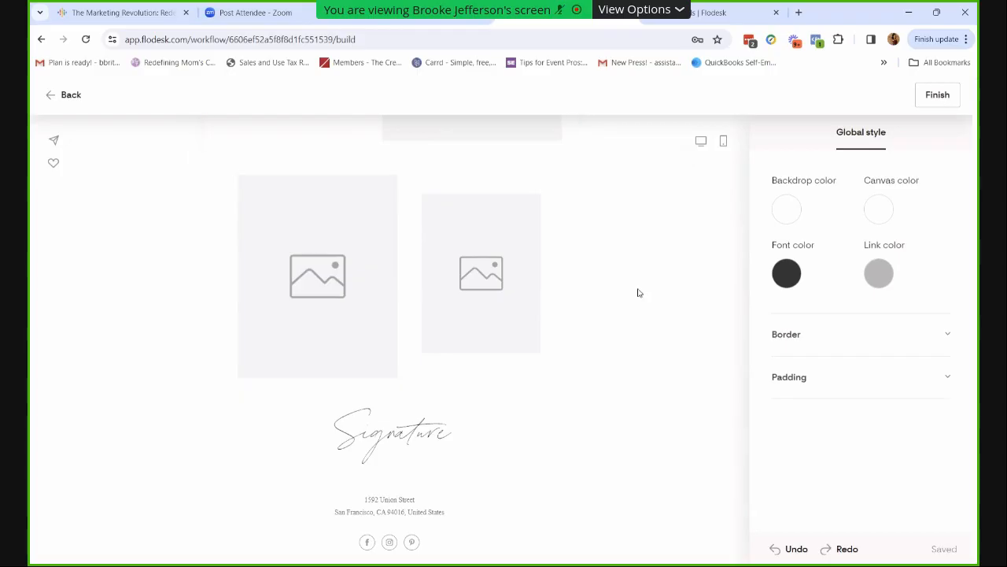
scroll(650, 347, up, 6)
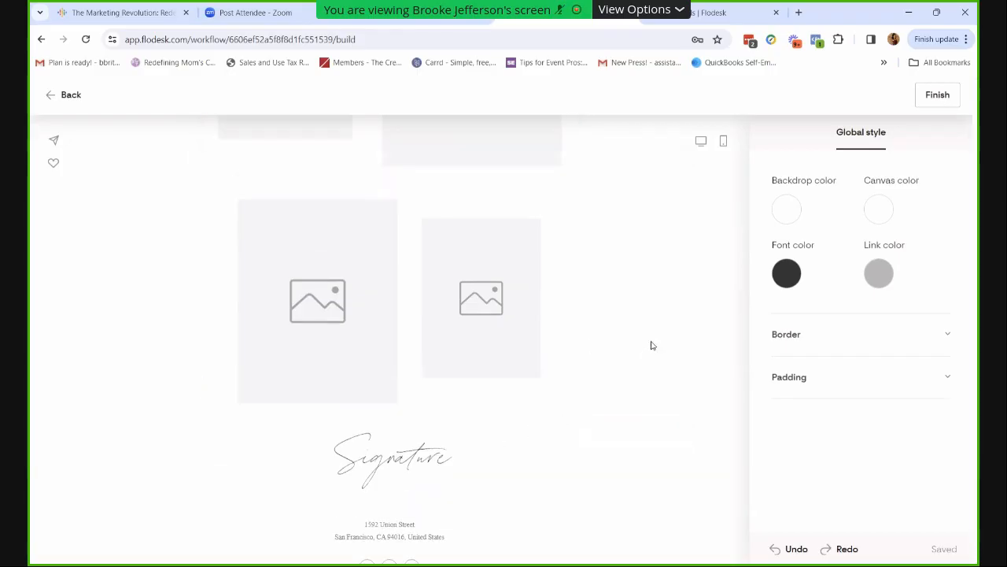
scroll(651, 345, up, 4)
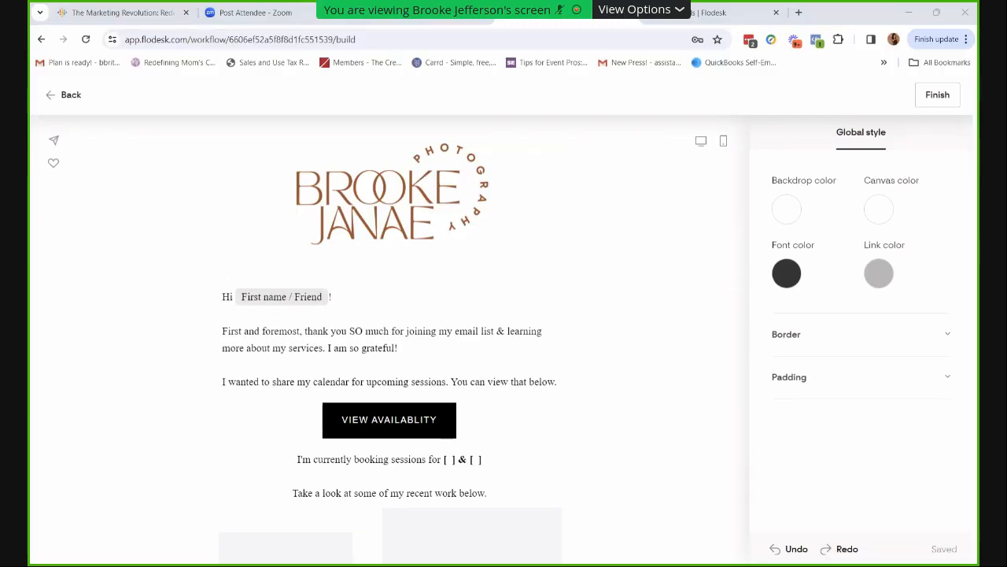
click(938, 94)
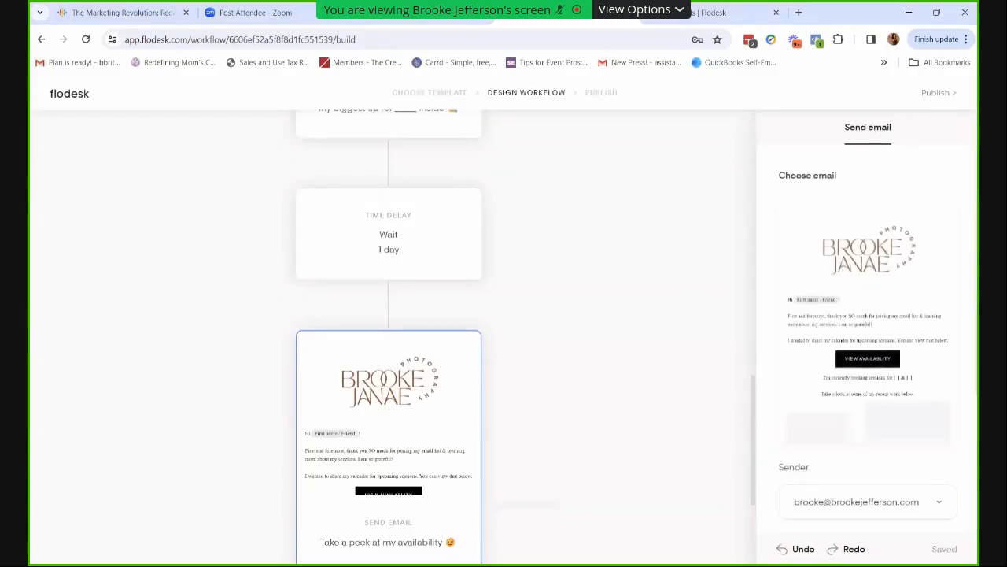
scroll(868, 339, down, 3)
scroll(868, 339, up, 1)
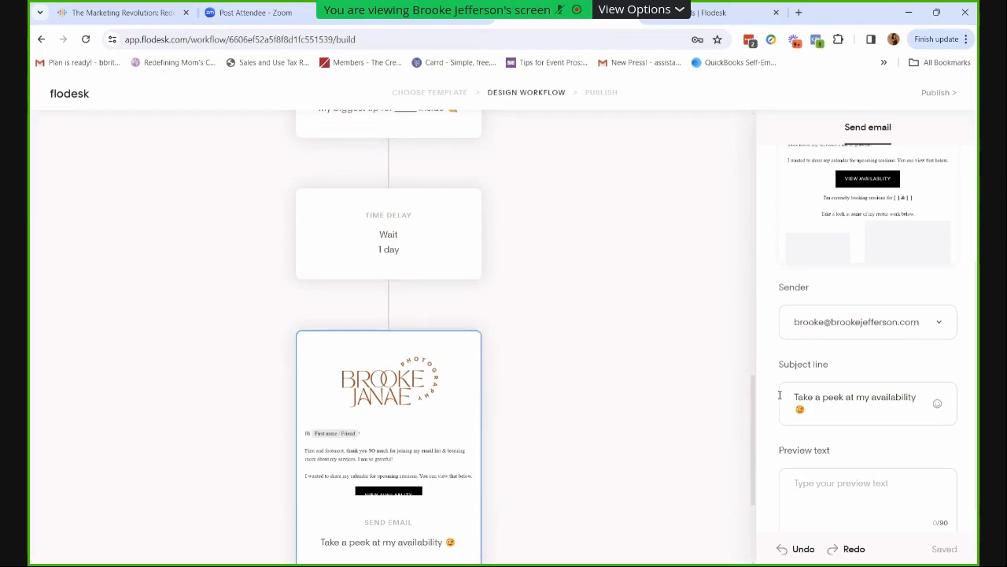
- Add an Action step after the third email set to add subscribers to segment(s), and view the available segments without choosing one
drag(754, 391, 749, 438)
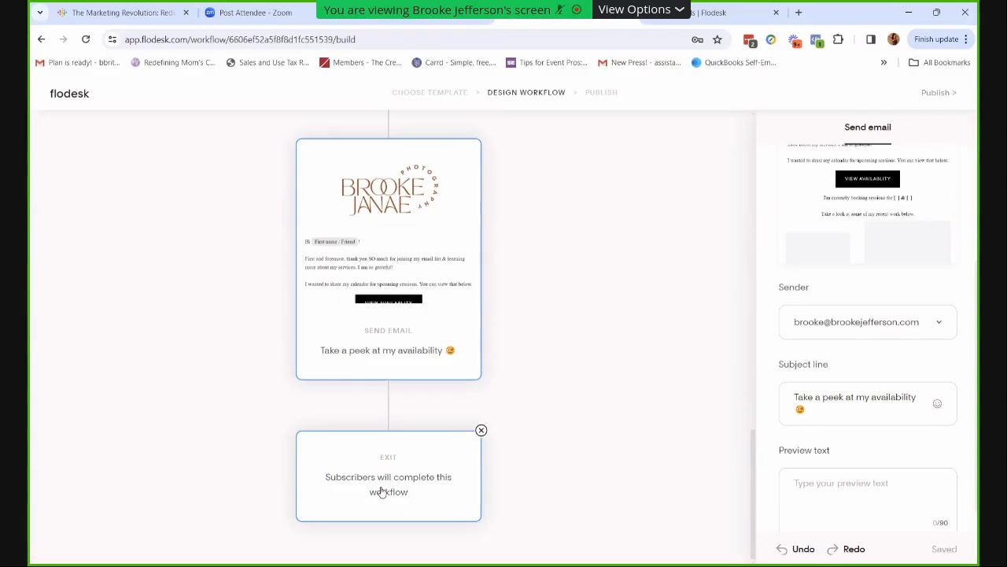
mouse_move(388, 407)
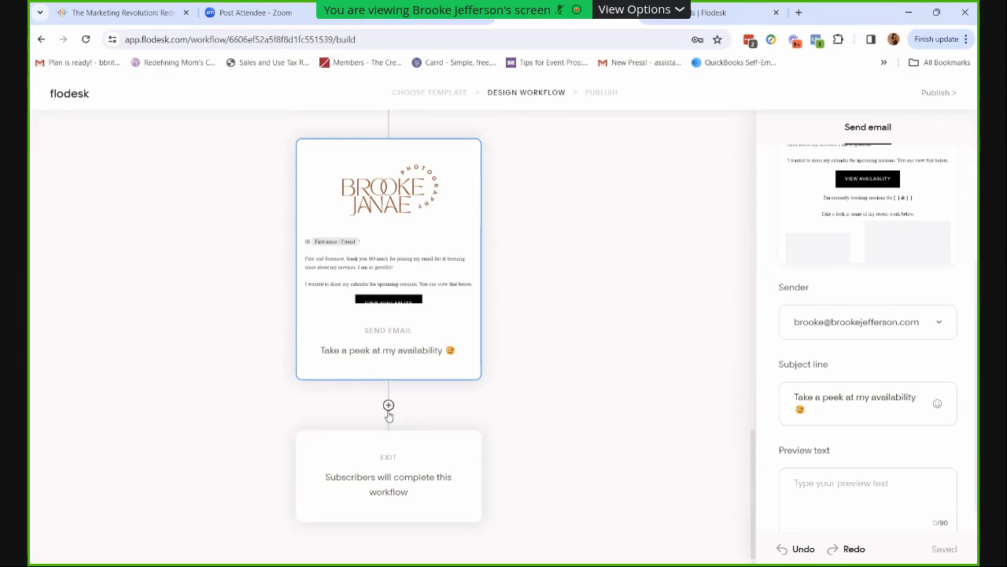
click(388, 406)
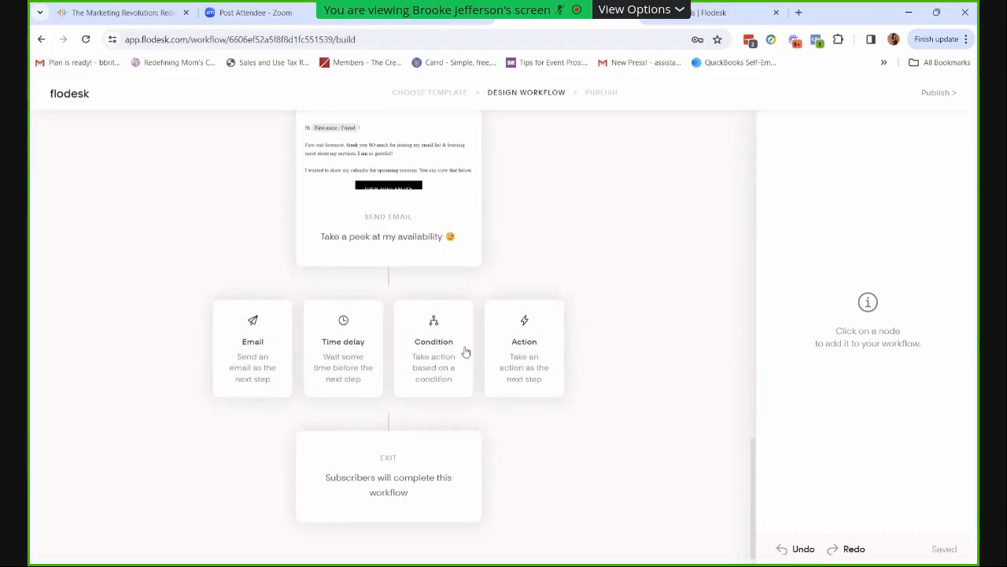
click(522, 350)
click(894, 239)
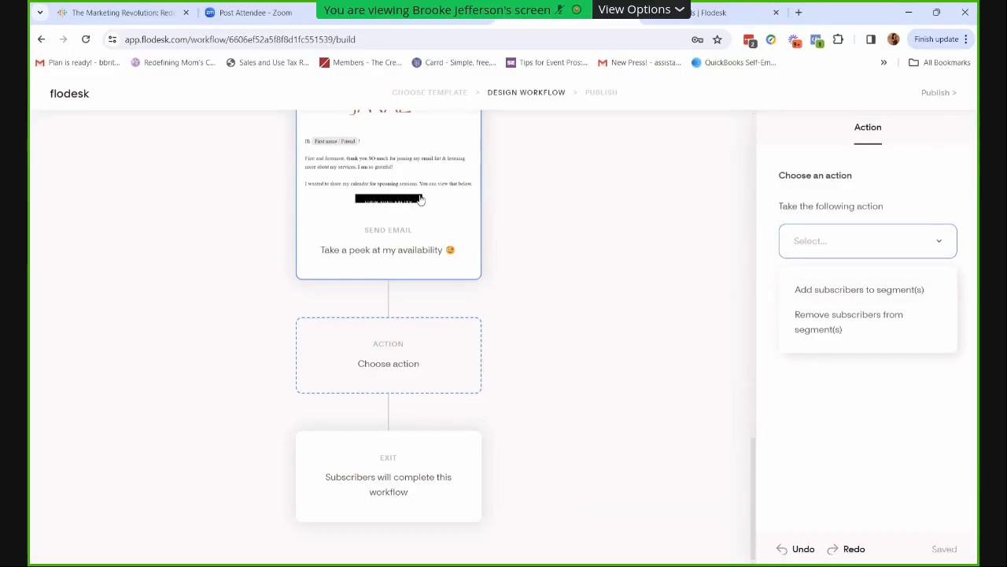
click(891, 290)
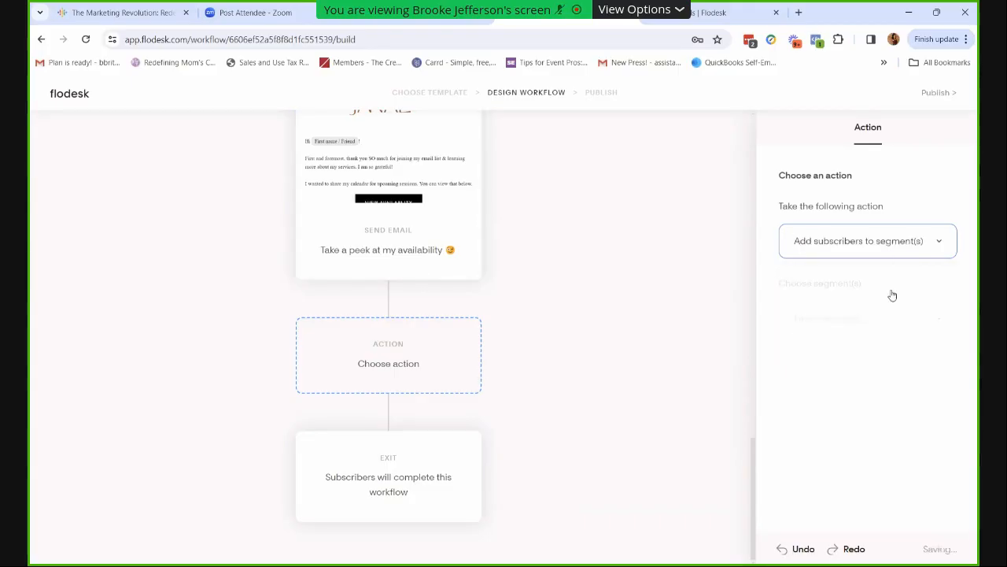
click(854, 318)
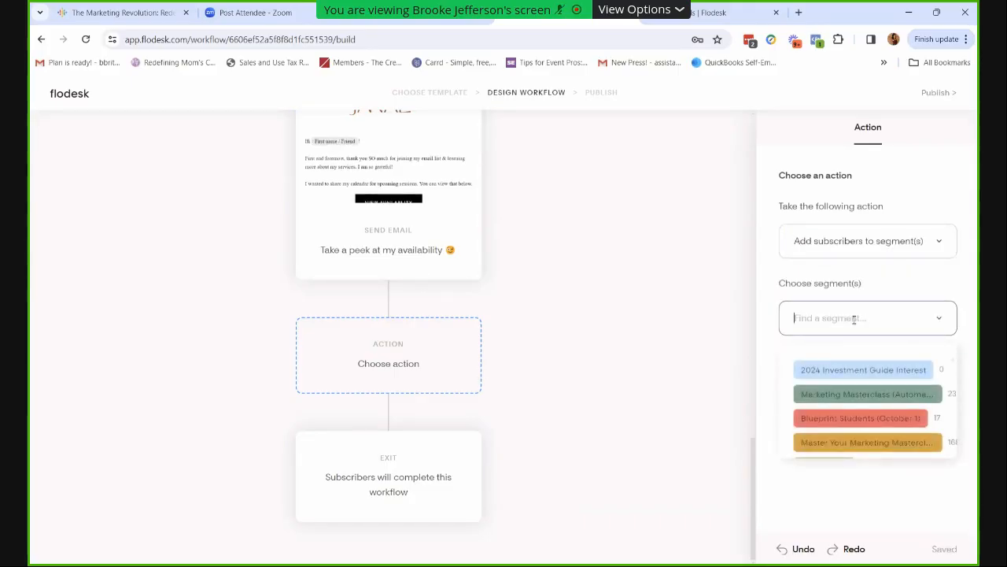
click(677, 264)
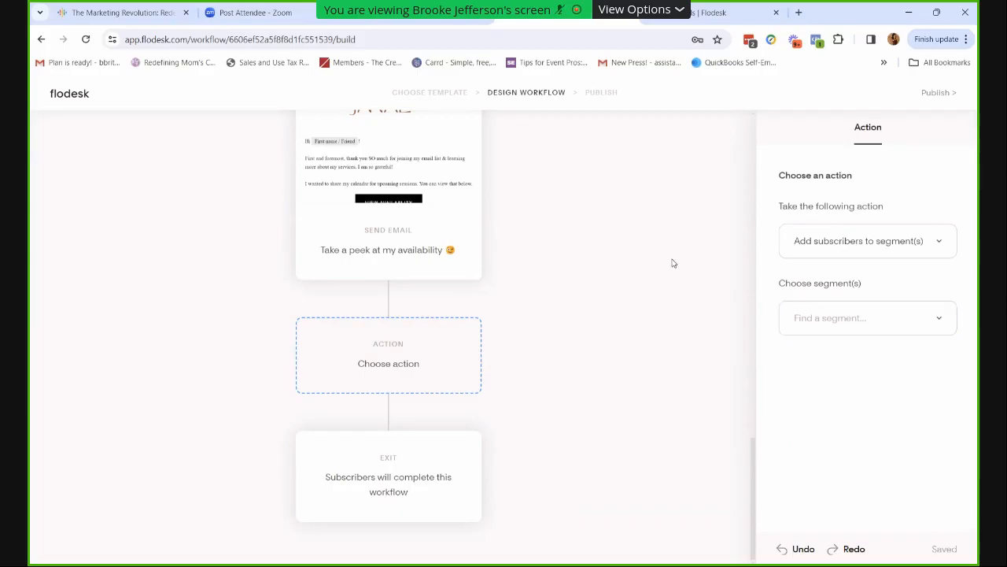
click(366, 510)
click(460, 401)
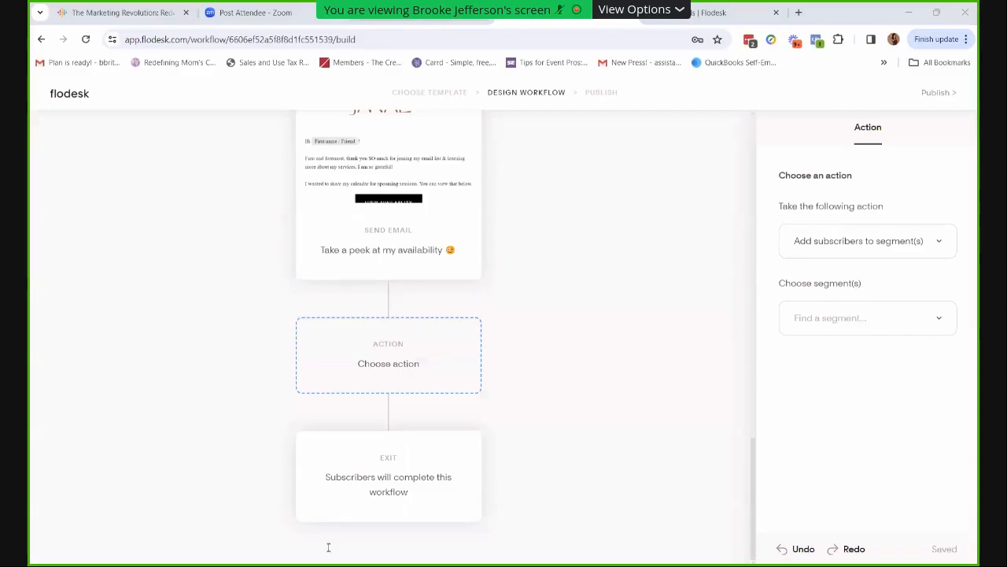
- Switch to the Email Marketing for Blueprint design in Canva and present page 23, 8 Email Ideas/ Subject Lines, in full screen
key(ctrl+shift+Tab)
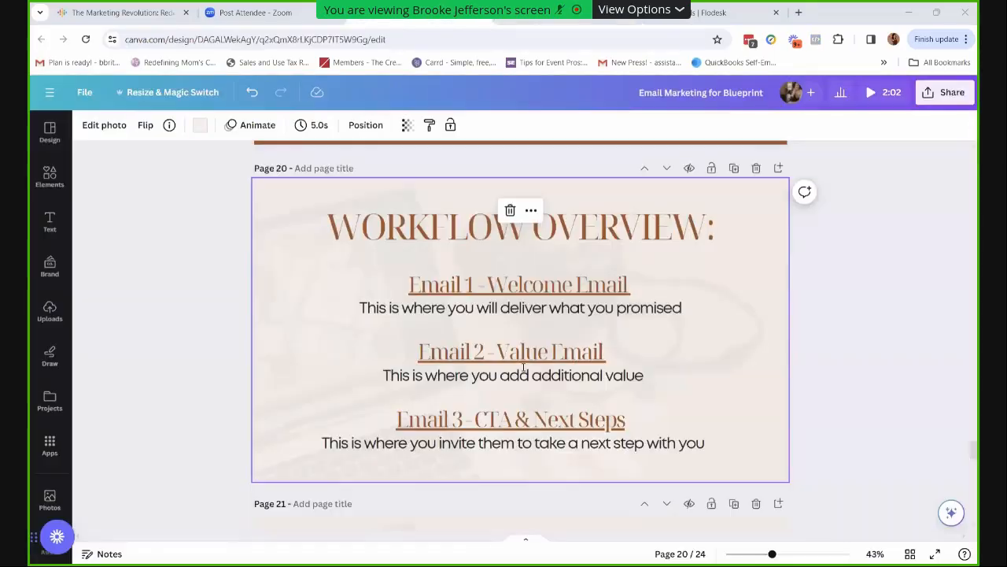
key(Escape)
scroll(520, 330, down, 7)
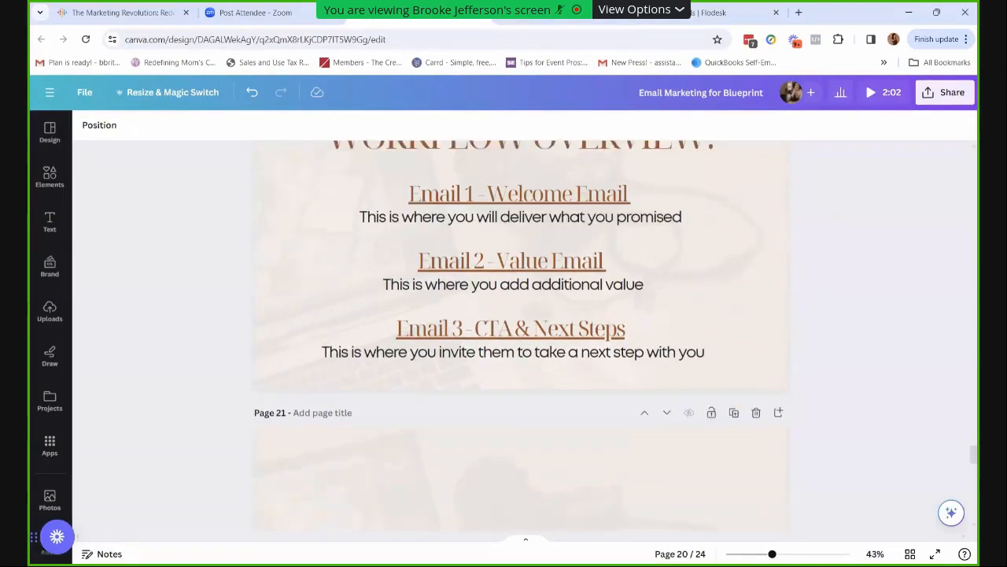
scroll(520, 338, down, 2)
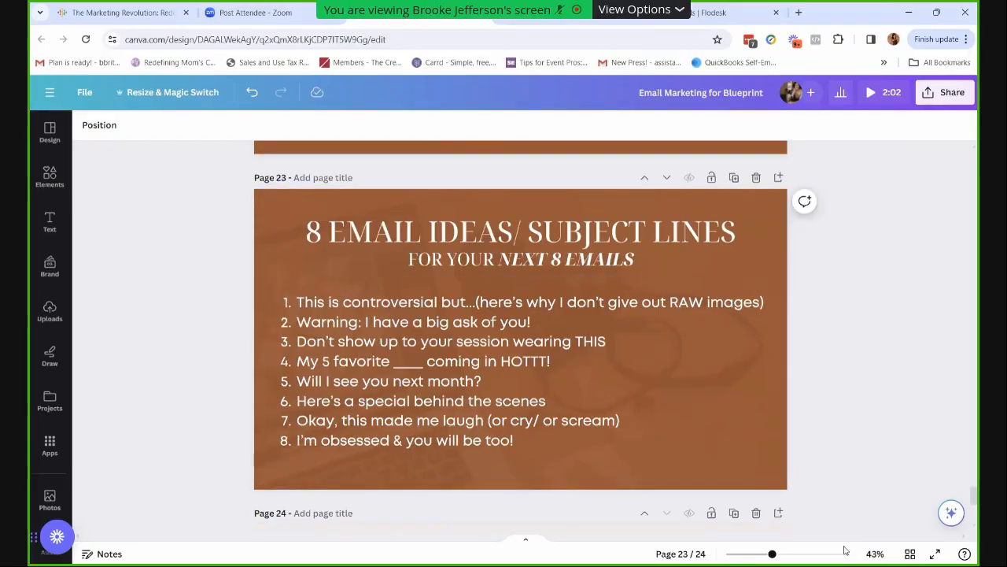
click(935, 554)
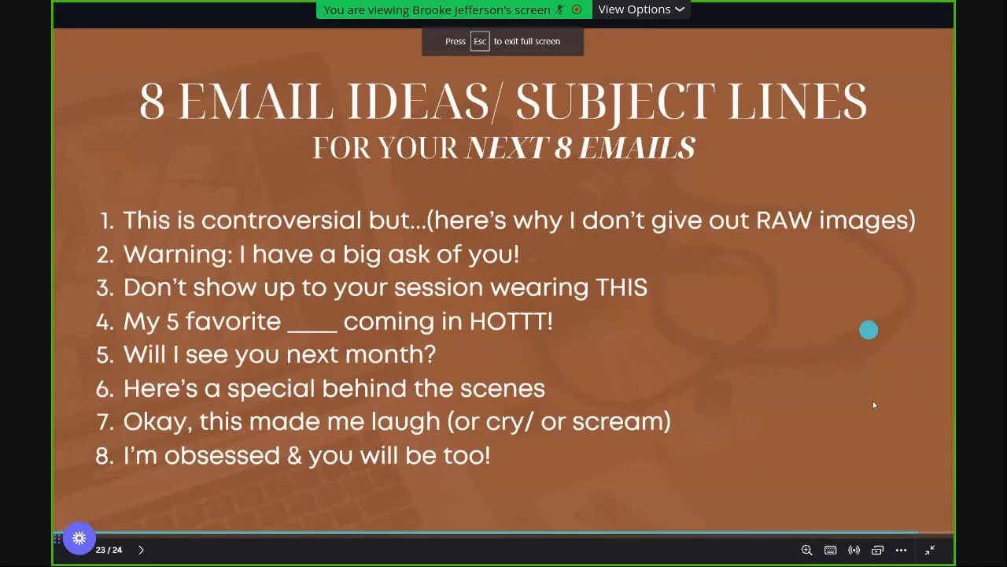